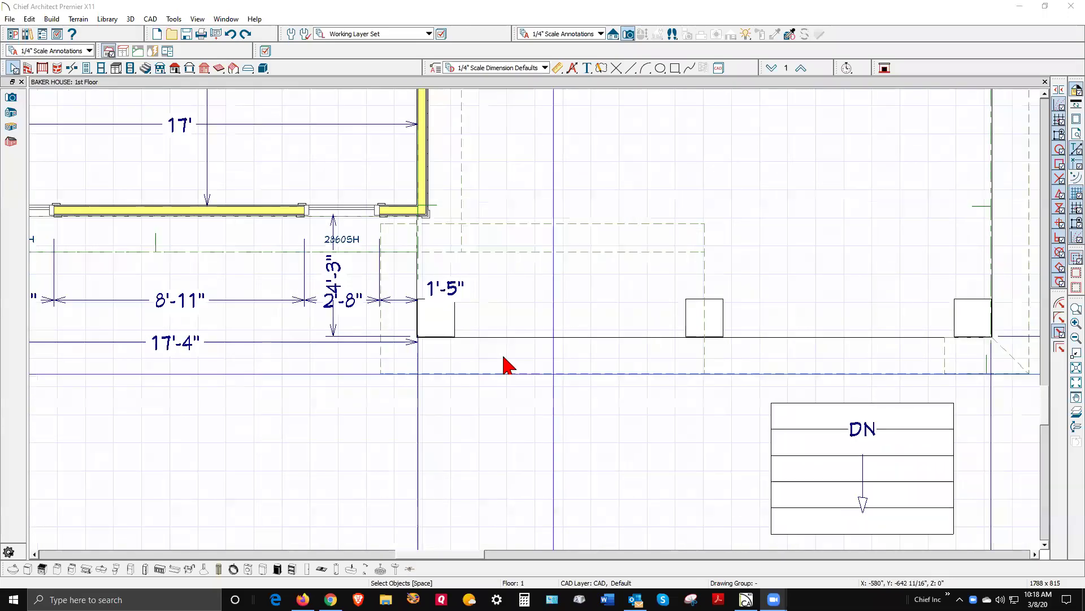
Step: Turn off the reference grid in the first-floor plan
scroll(503, 364, "down", 2)
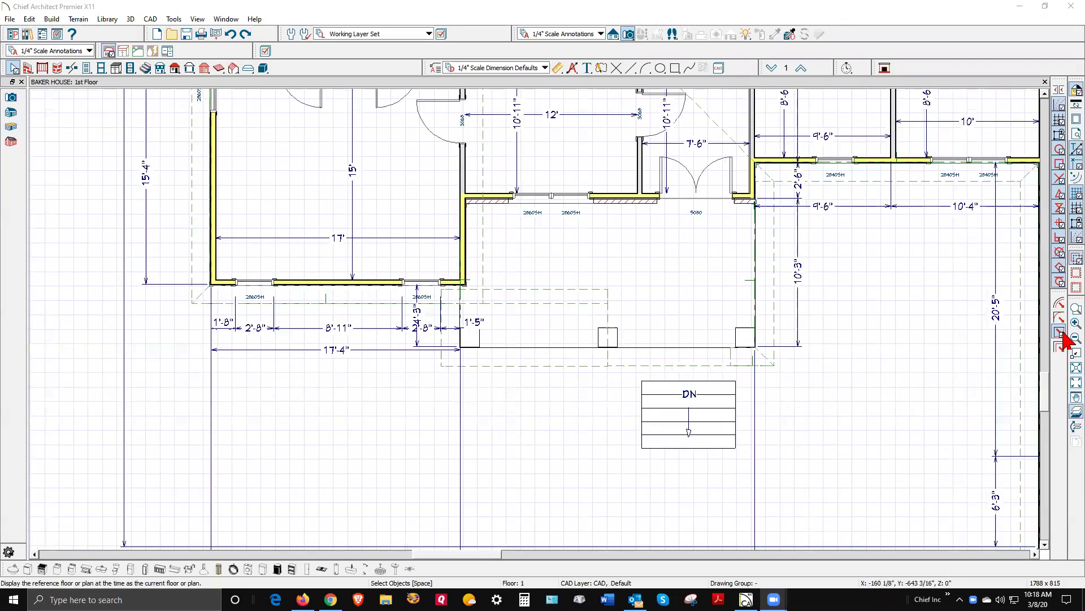
left_click(1074, 194)
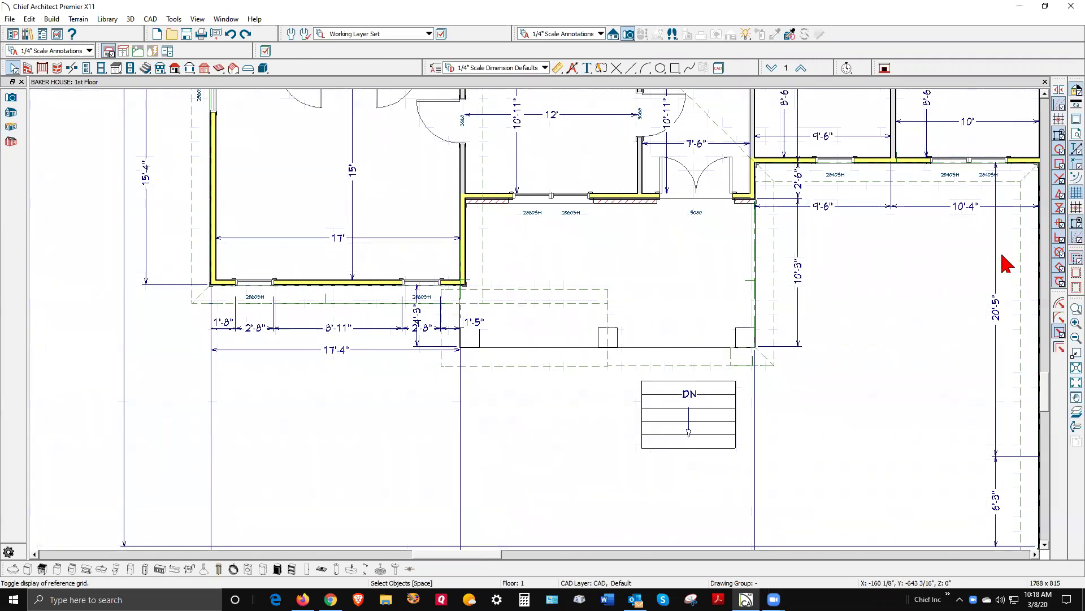
scroll(633, 300, "up", 1)
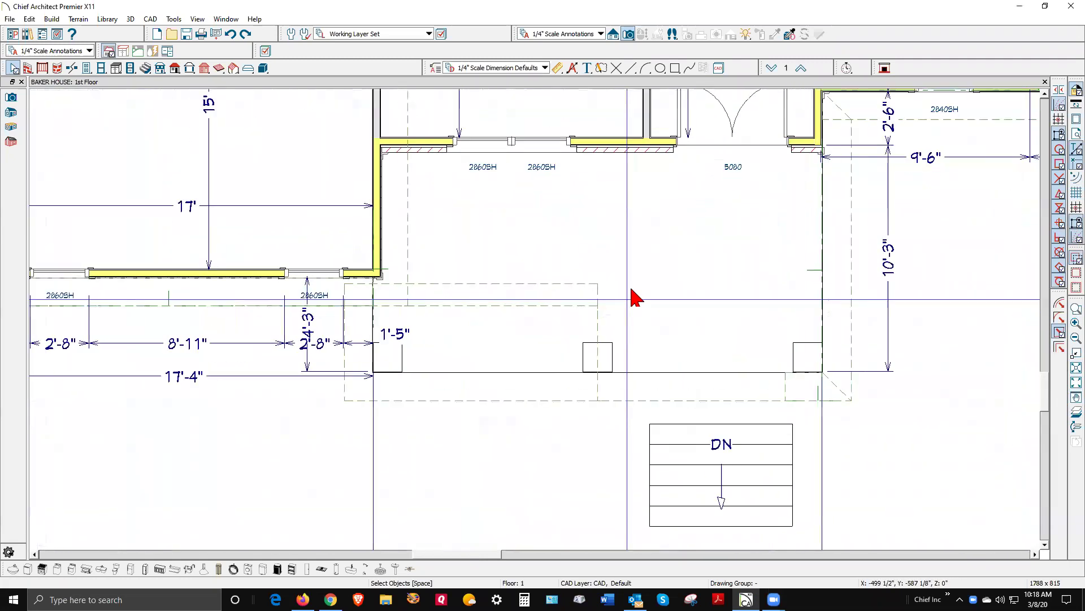
Step: Review the roof options of the front porch railing, including its gable and auto roof return settings
left_click(665, 365)
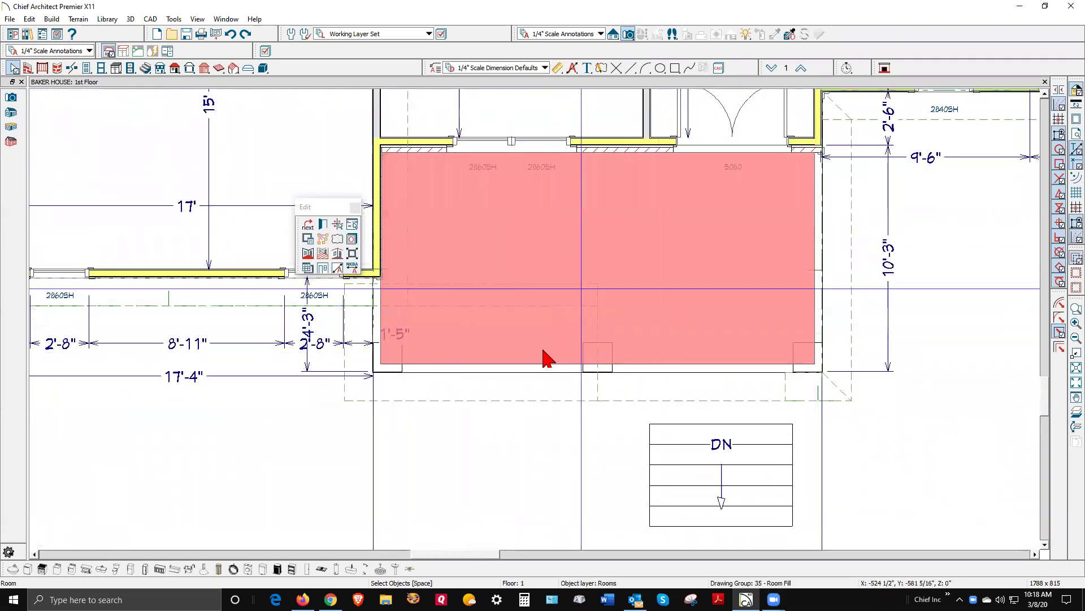
left_click(497, 383)
scroll(497, 383, "up", 1)
left_click(495, 371)
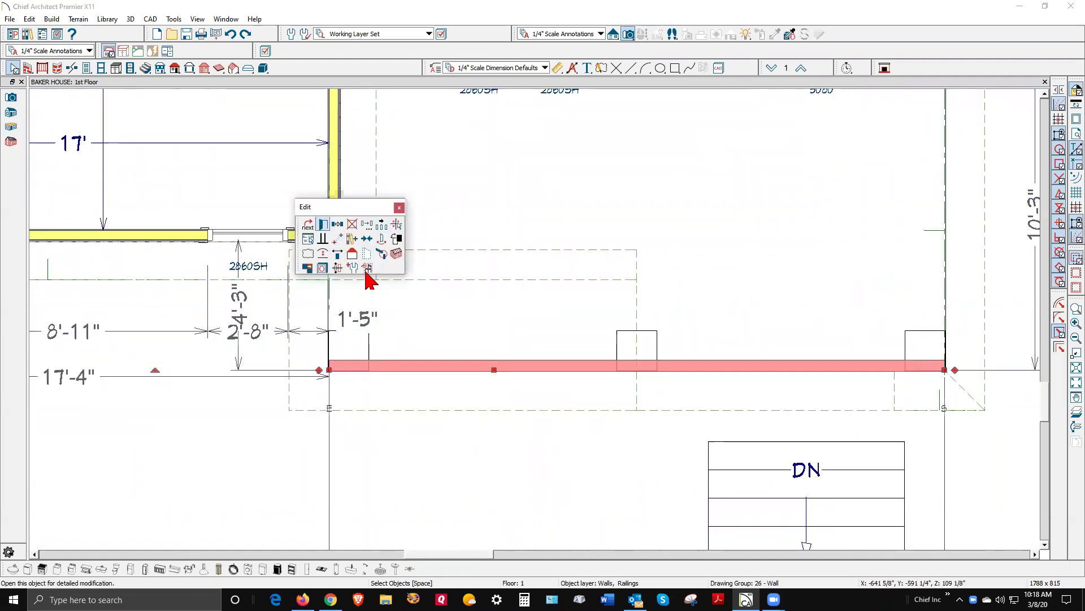
double_click(448, 377)
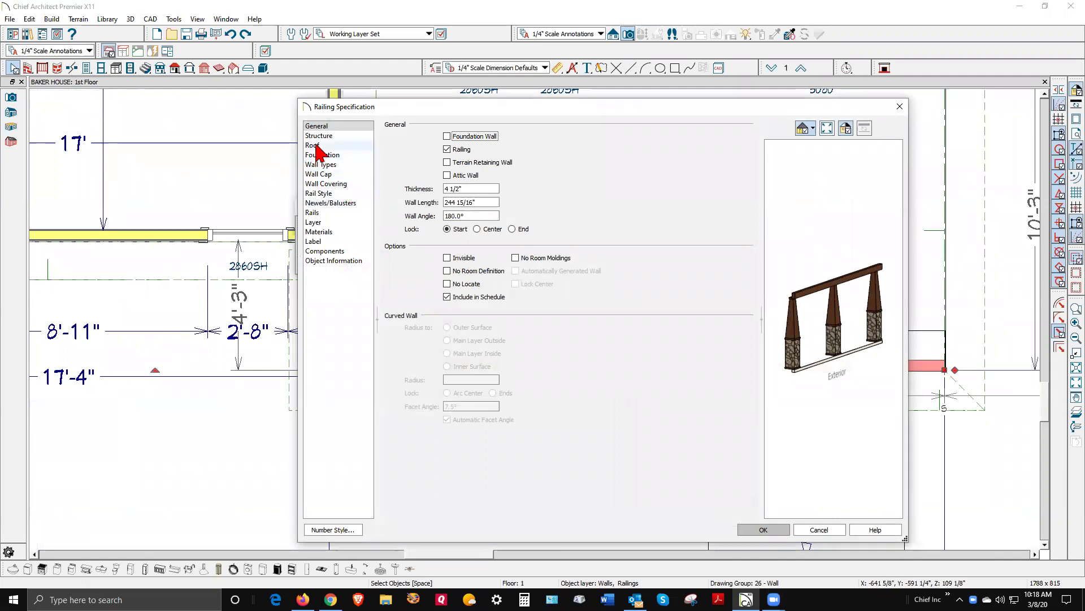
left_click(339, 146)
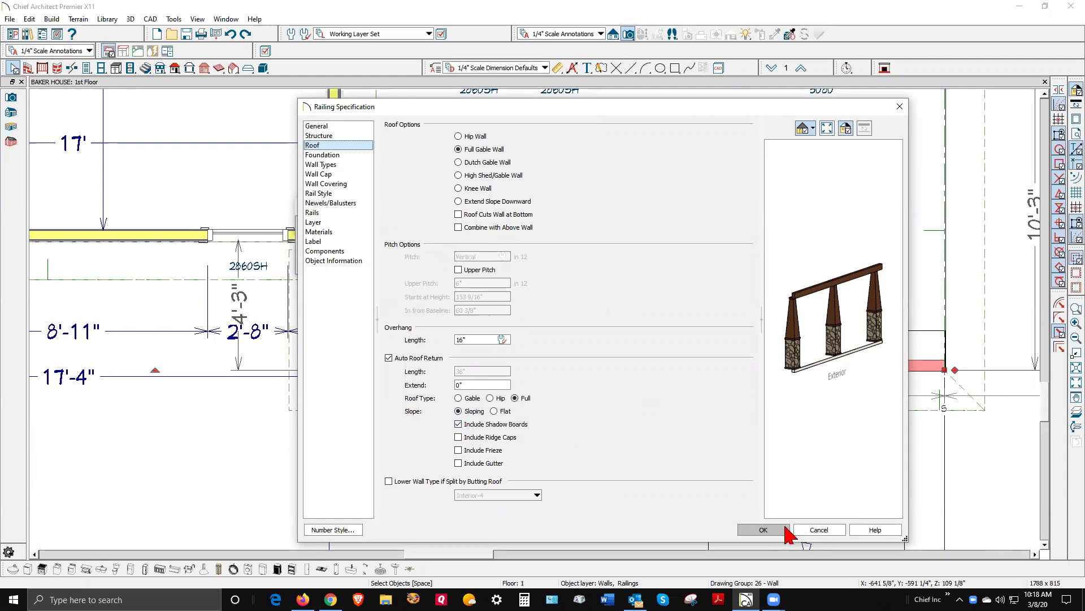
left_click(784, 527)
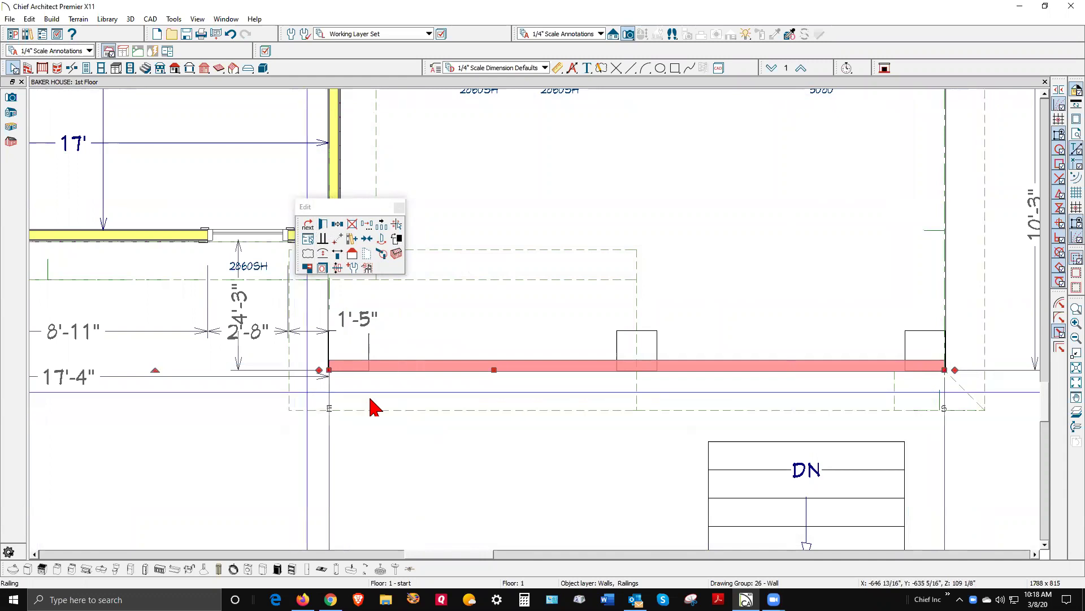
left_click(491, 453)
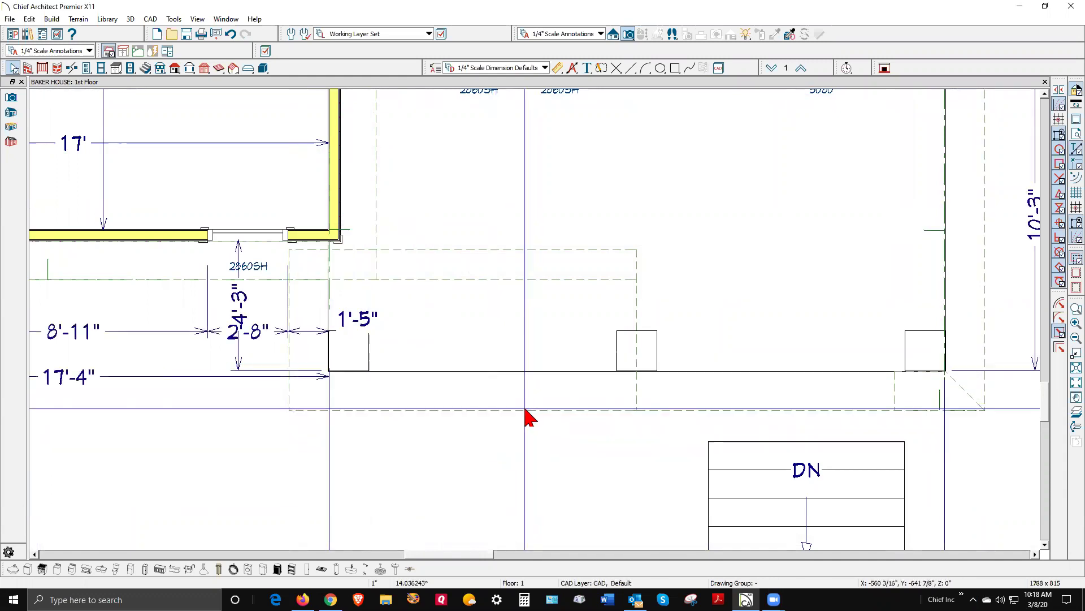
Step: Review the general plan defaults, including the general settings, snap grid and reference grid options
scroll(671, 375, "down", 3)
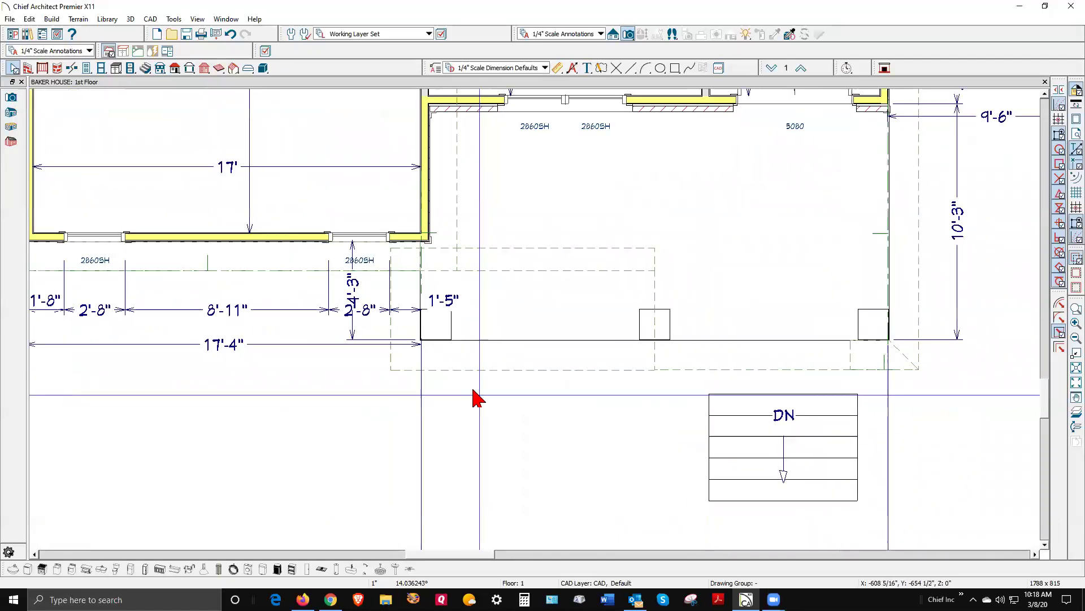
scroll(474, 390, "up", 2)
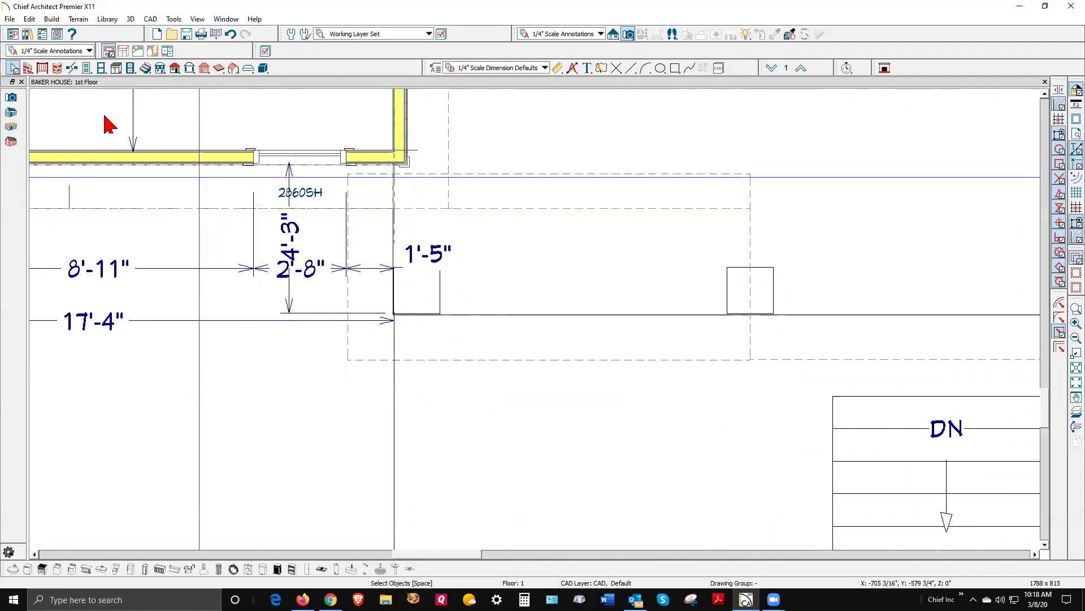
double_click(12, 68)
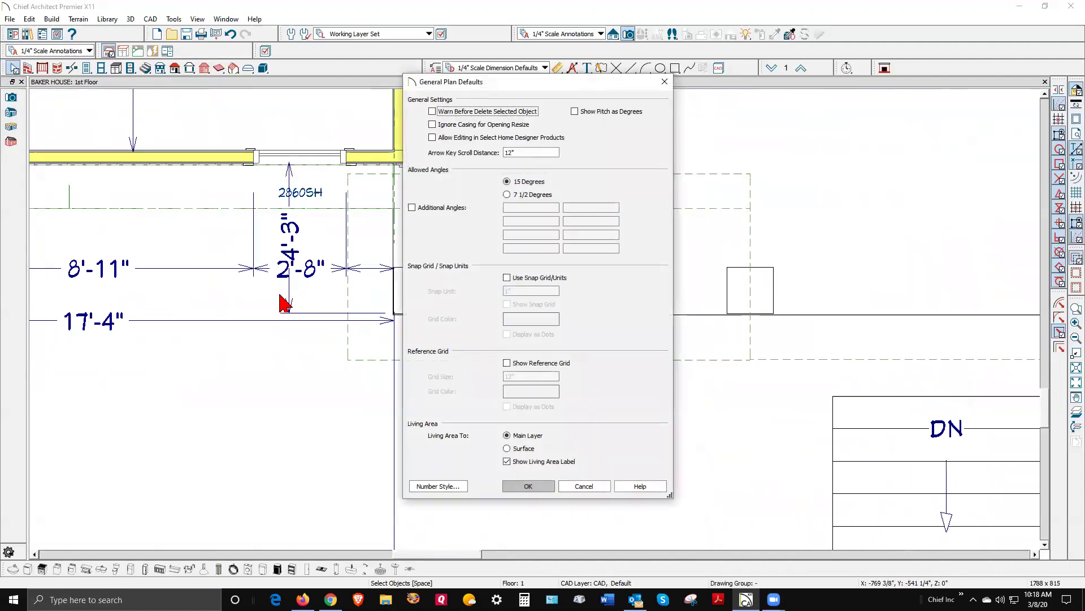
left_click(433, 139)
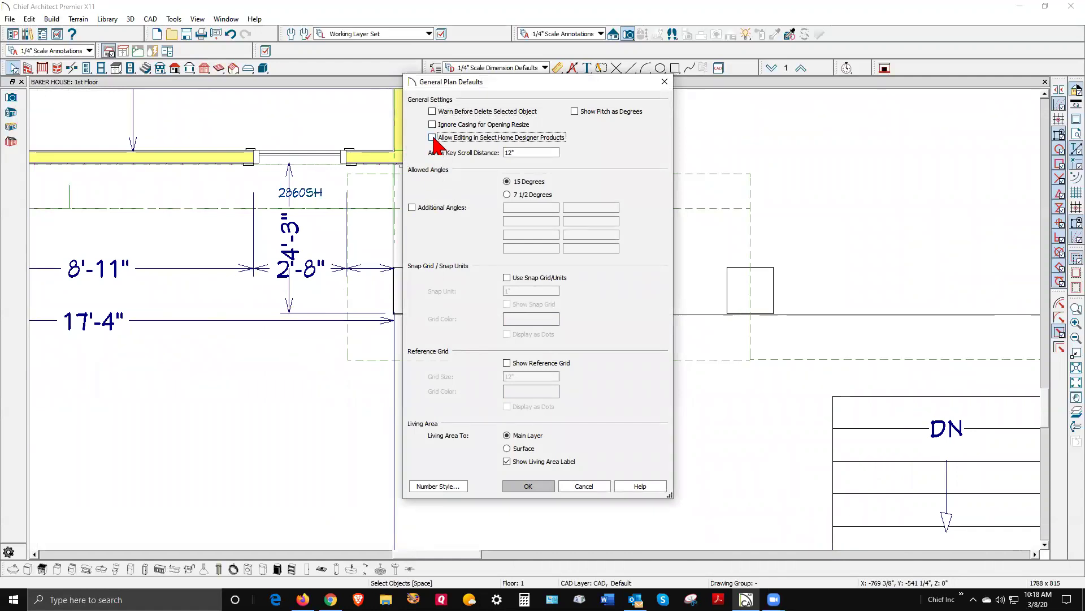
left_click(541, 486)
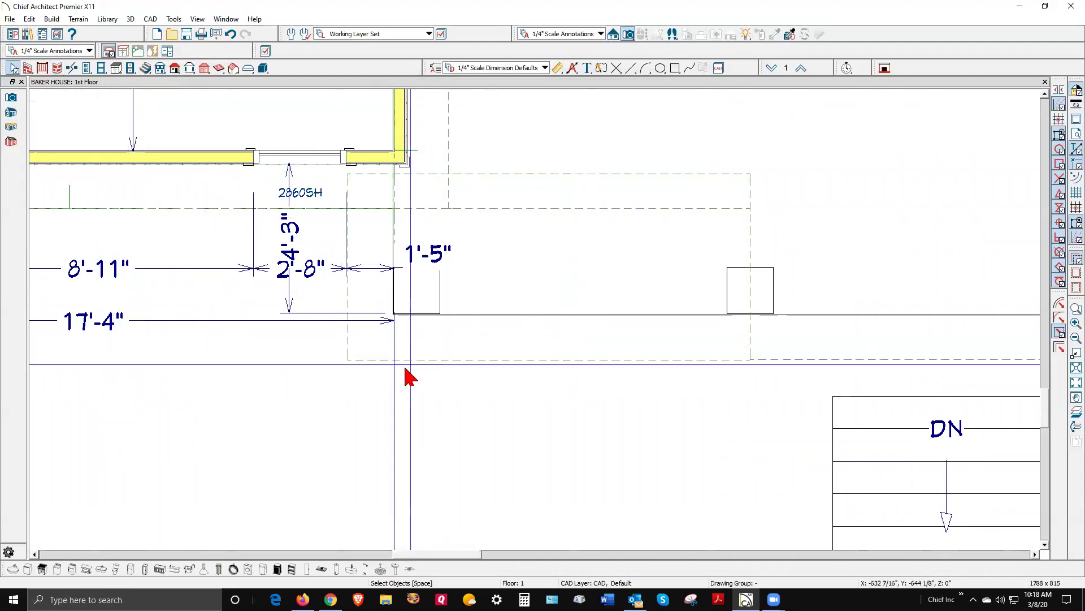
Step: Show a perspective full overview beside the floor plan and orbit it to a close view of the front porch
scroll(451, 213, "down", 2)
scroll(492, 271, "up", 1)
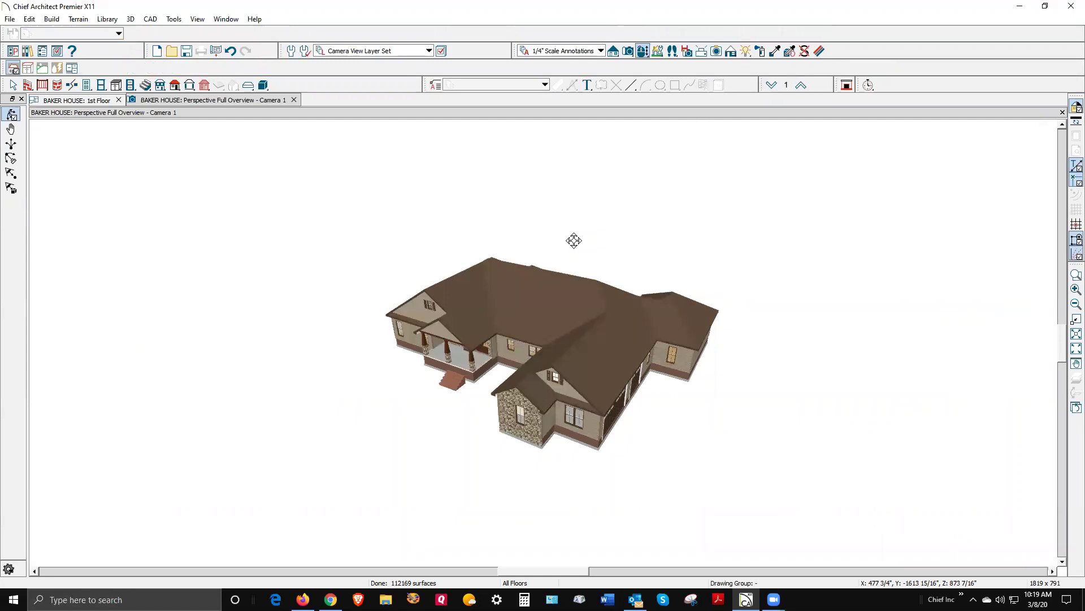
key("shift+F4")
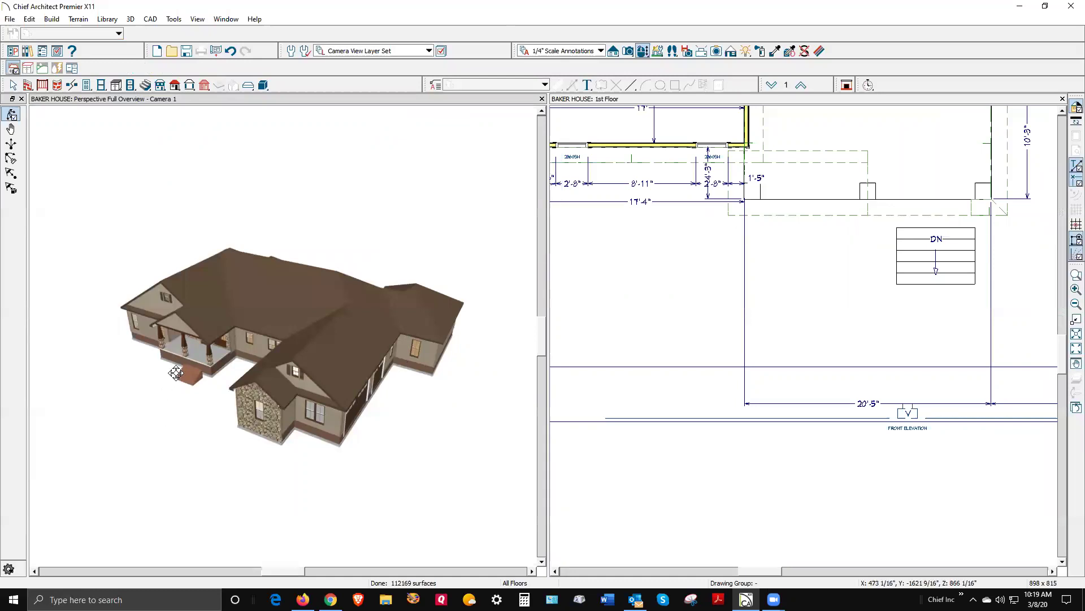
left_click_drag(195, 346, 307, 289)
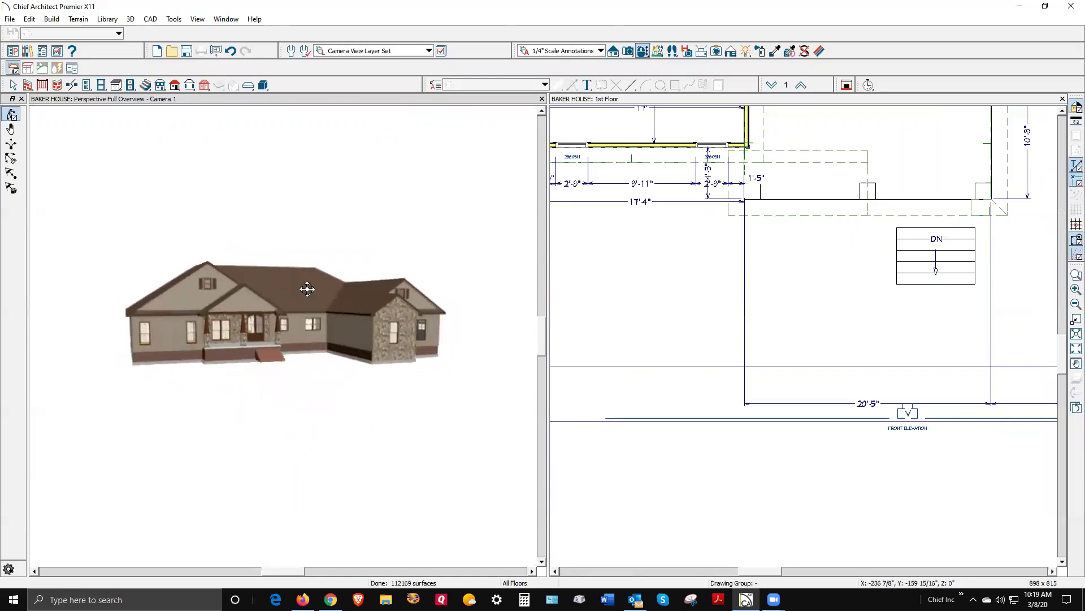
scroll(212, 340, "up", 3)
scroll(225, 332, "up", 3)
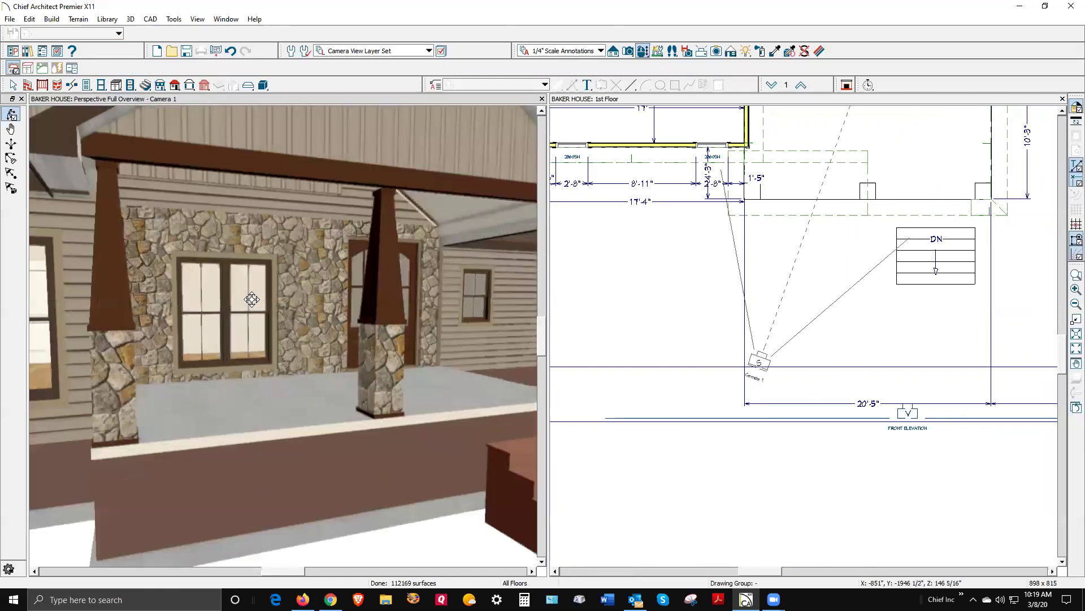
scroll(251, 300, "down", 2)
scroll(356, 198, "up", 2)
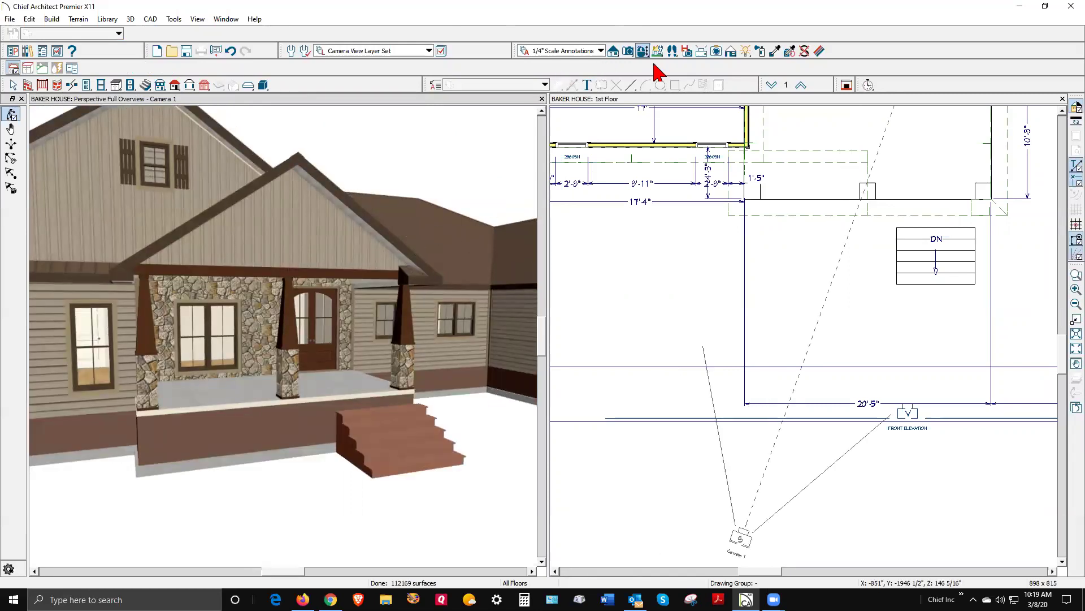
Step: Render the porch camera view as a Vector View with color turned off
left_click(731, 51)
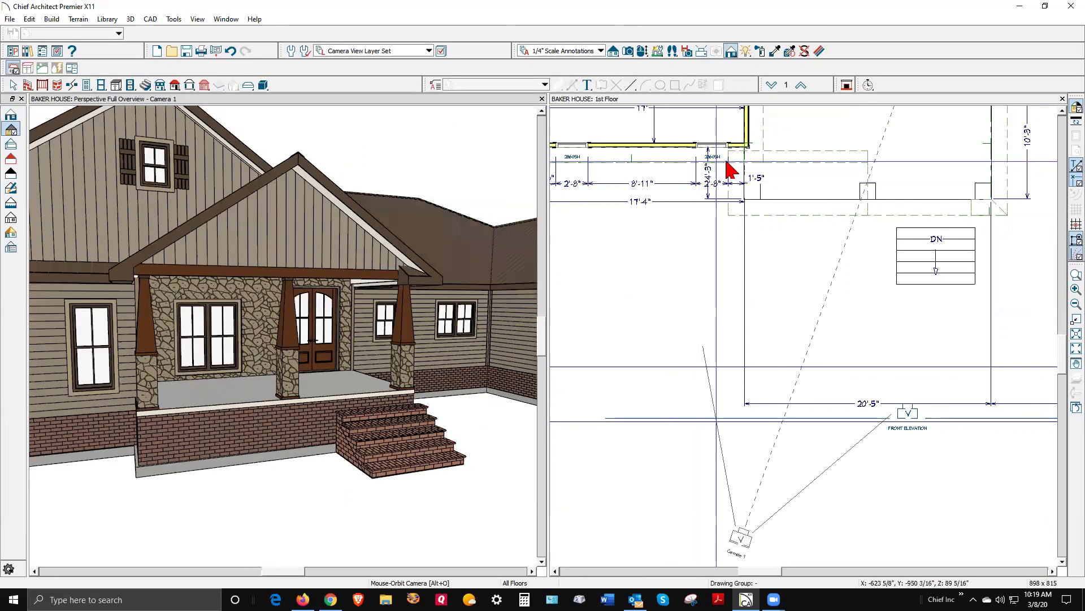
left_click(1071, 105)
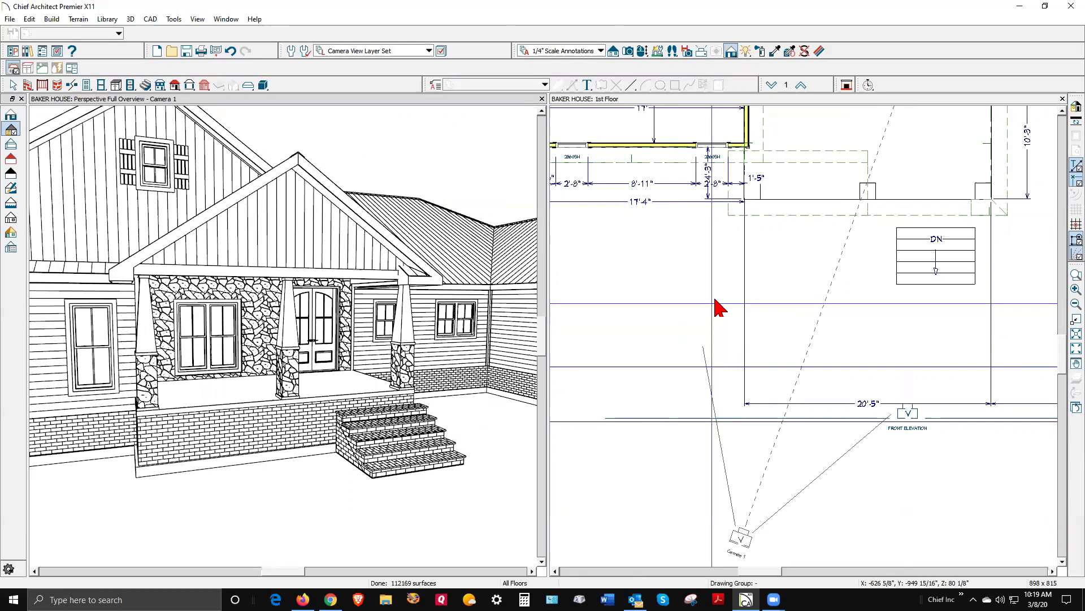
Step: Check the display settings of the wall layers in the floor plan's Working Layer Set
scroll(913, 213, "up", 1)
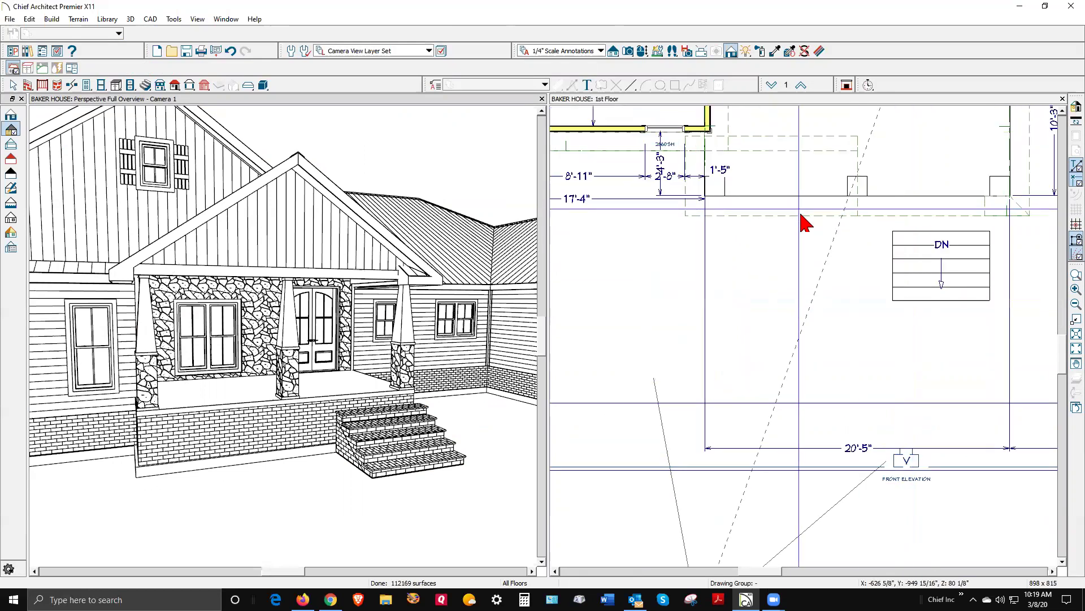
scroll(783, 186, "up", 2)
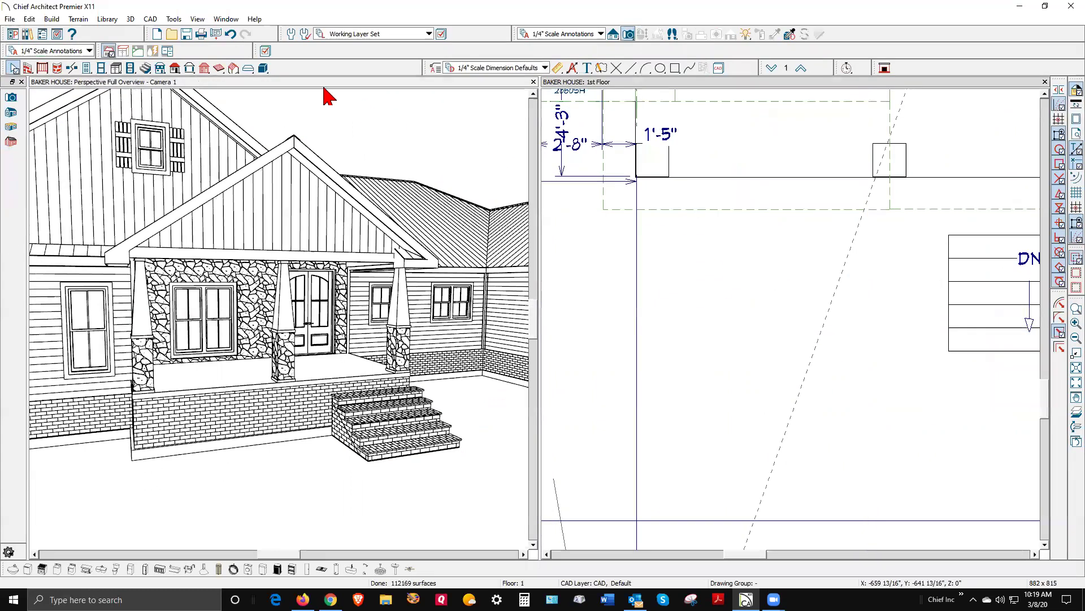
left_click(265, 52)
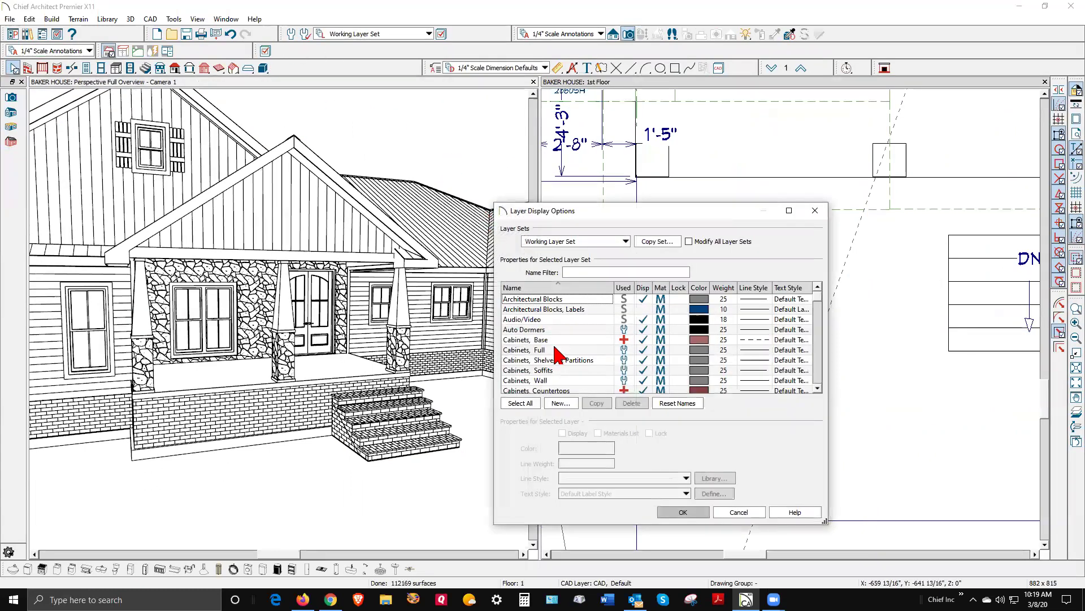
key("w")
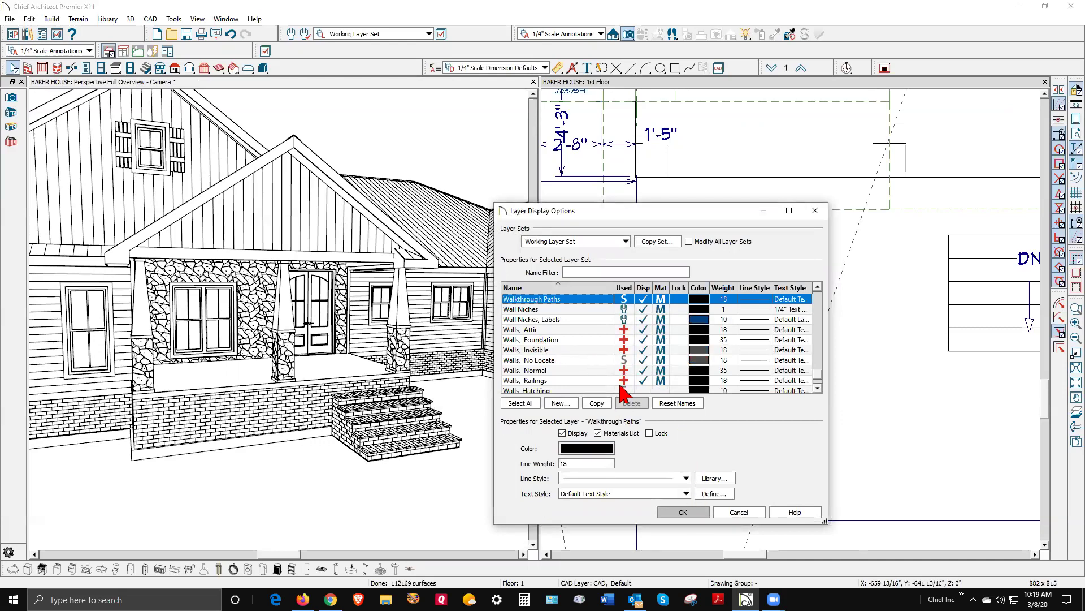
scroll(623, 333, "down", 1)
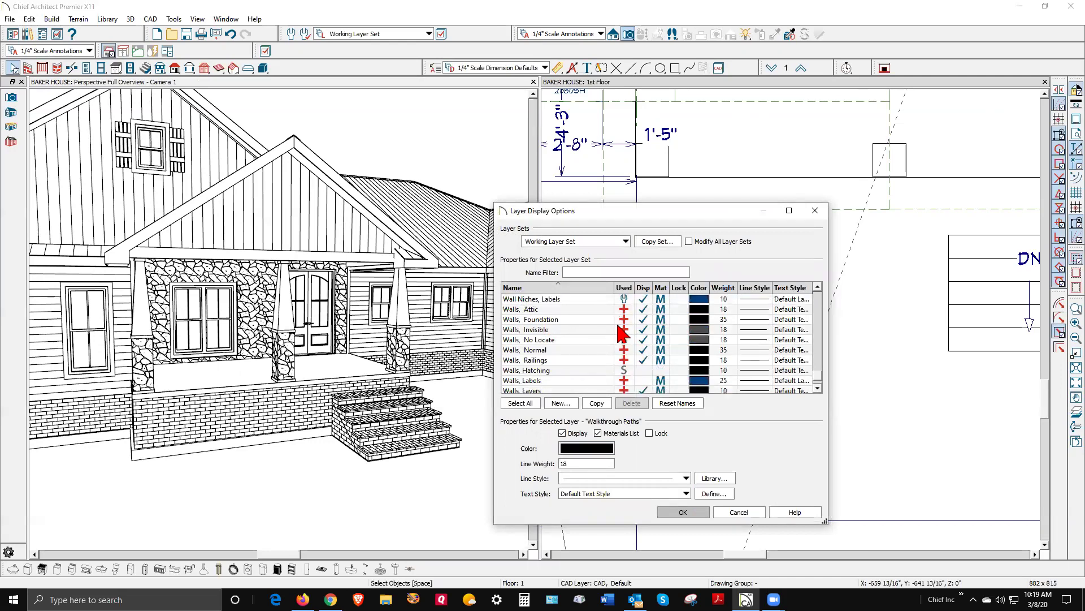
left_click(683, 512)
Step: Draw a small roof plane at the porch's front-left corner column, with a baseline about 1'-11" long, extending about 10" behind it
scroll(625, 418, "down", 3)
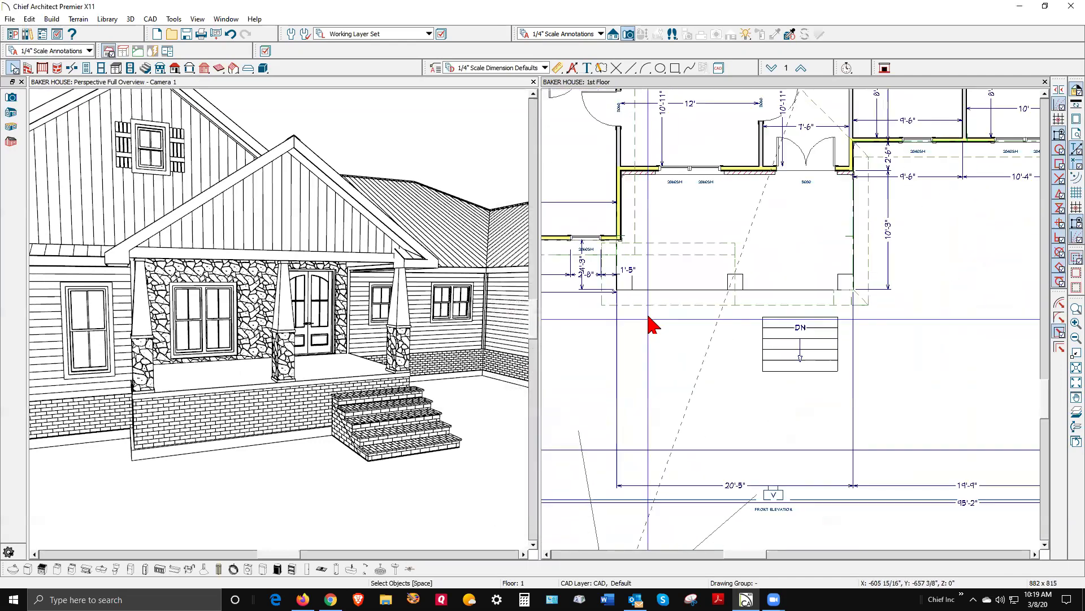
scroll(712, 286, "up", 2)
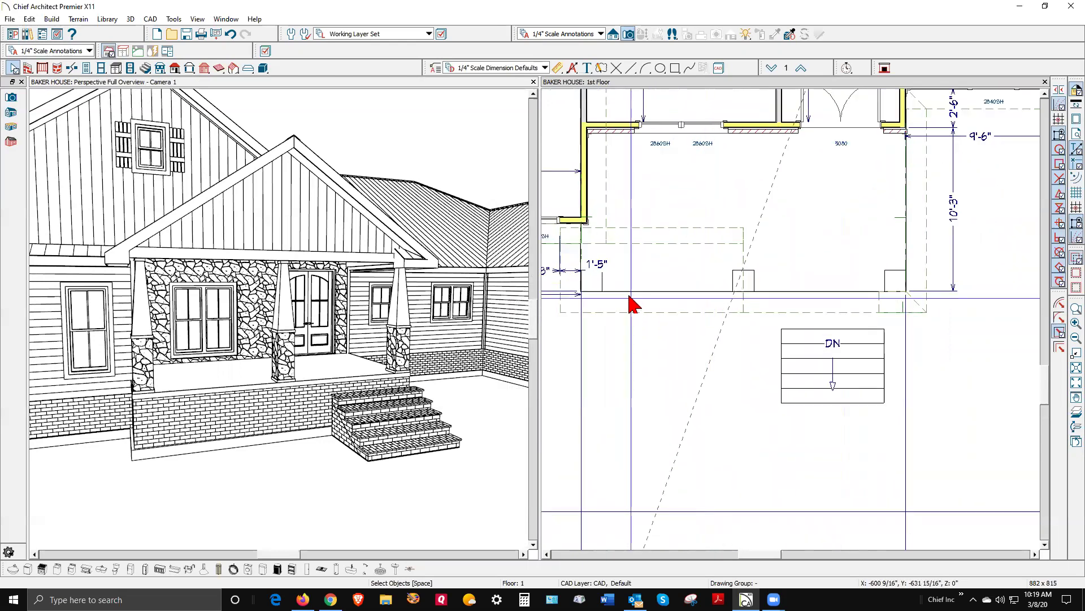
scroll(654, 334, "down", 2)
scroll(620, 317, "down", 1)
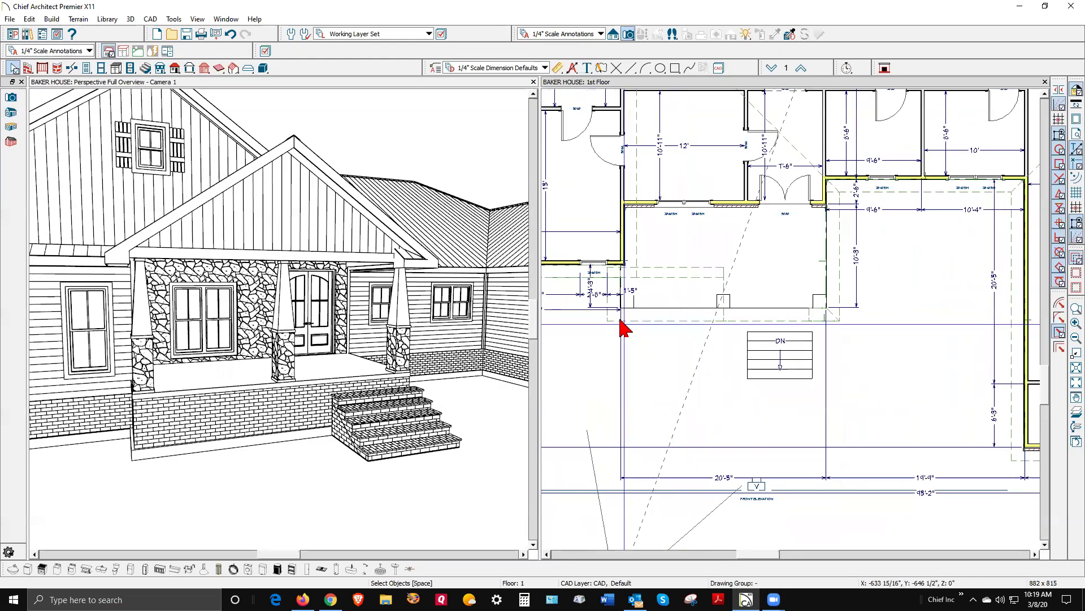
scroll(619, 311, "up", 4)
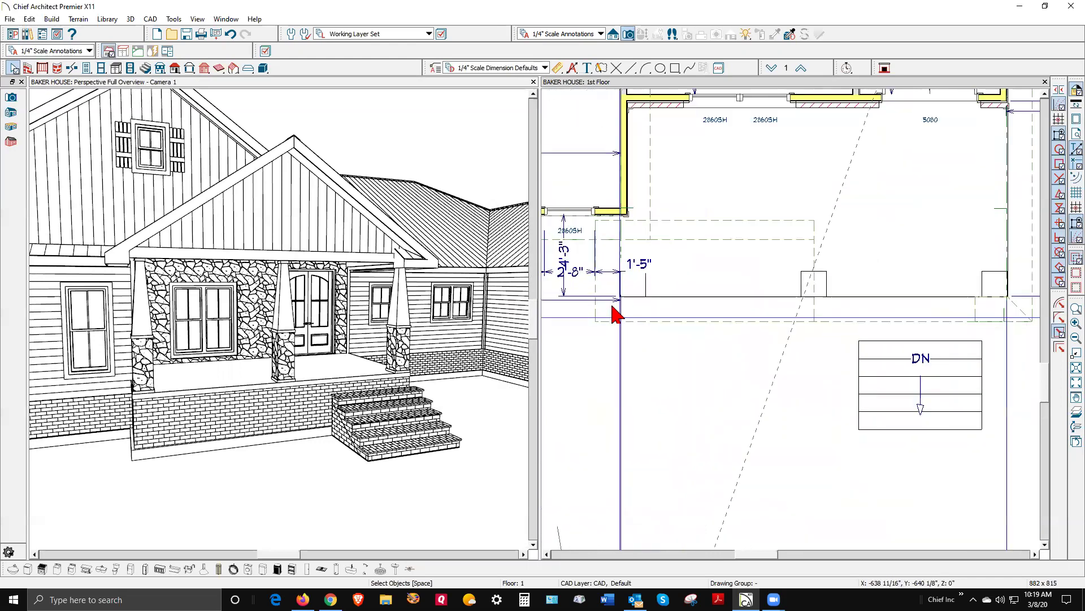
left_click(176, 72)
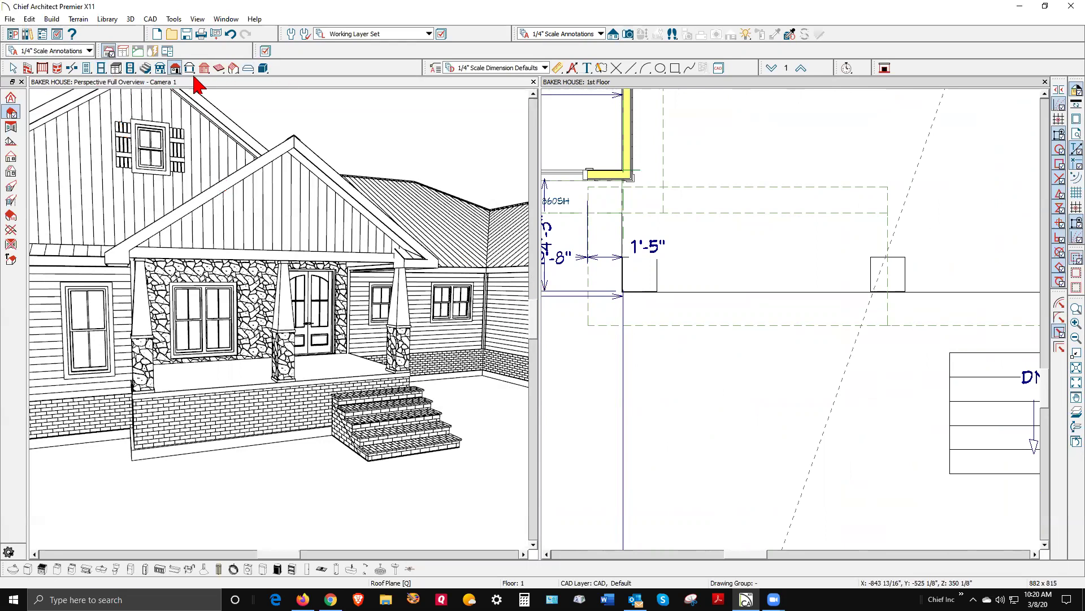
scroll(635, 297, "up", 1)
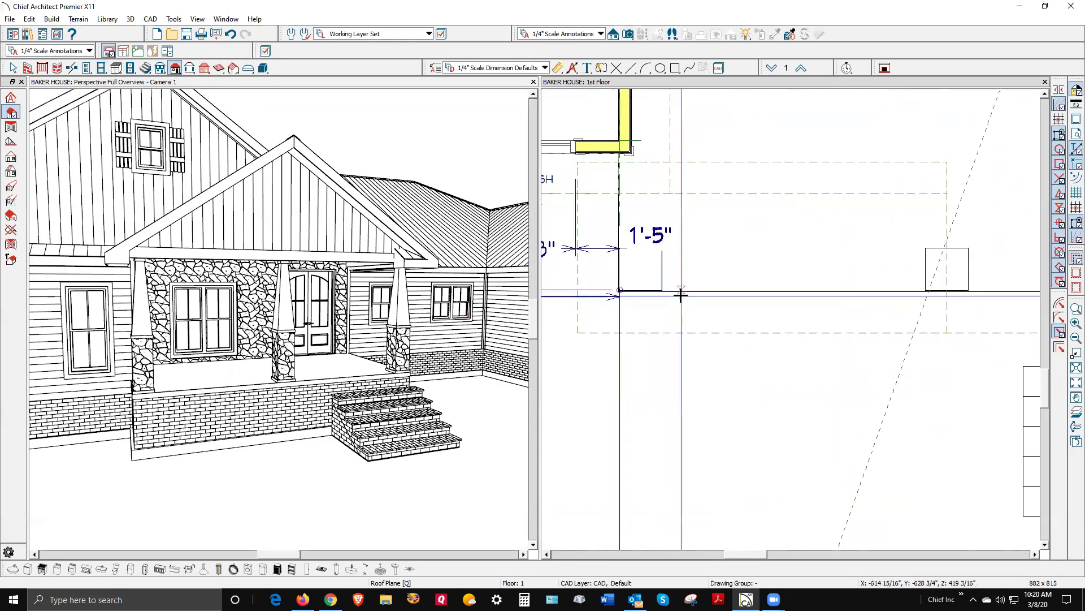
left_click_drag(680, 294, 622, 290)
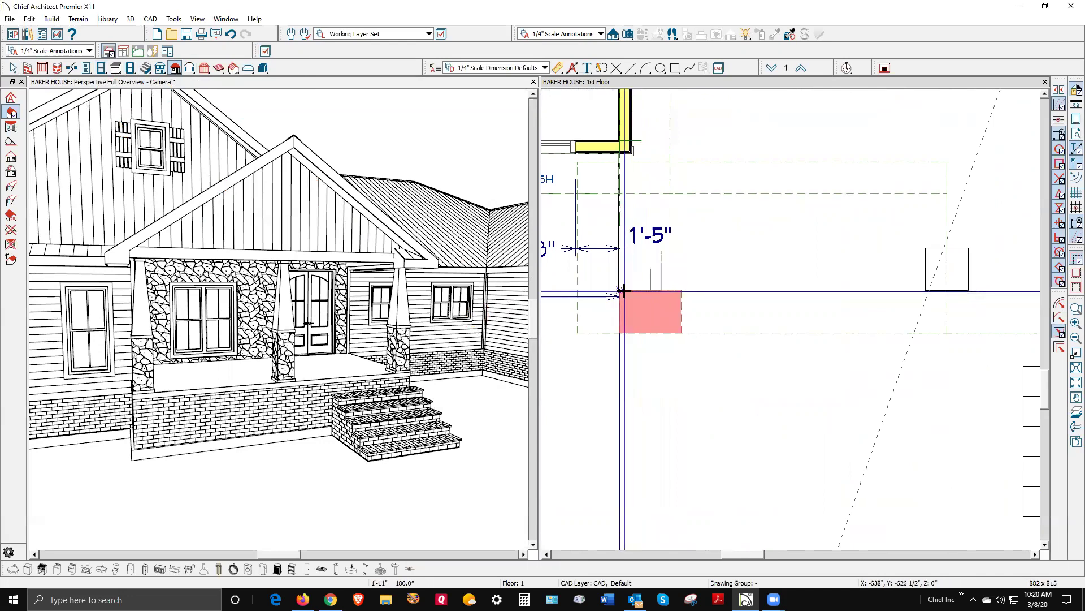
left_click(630, 264)
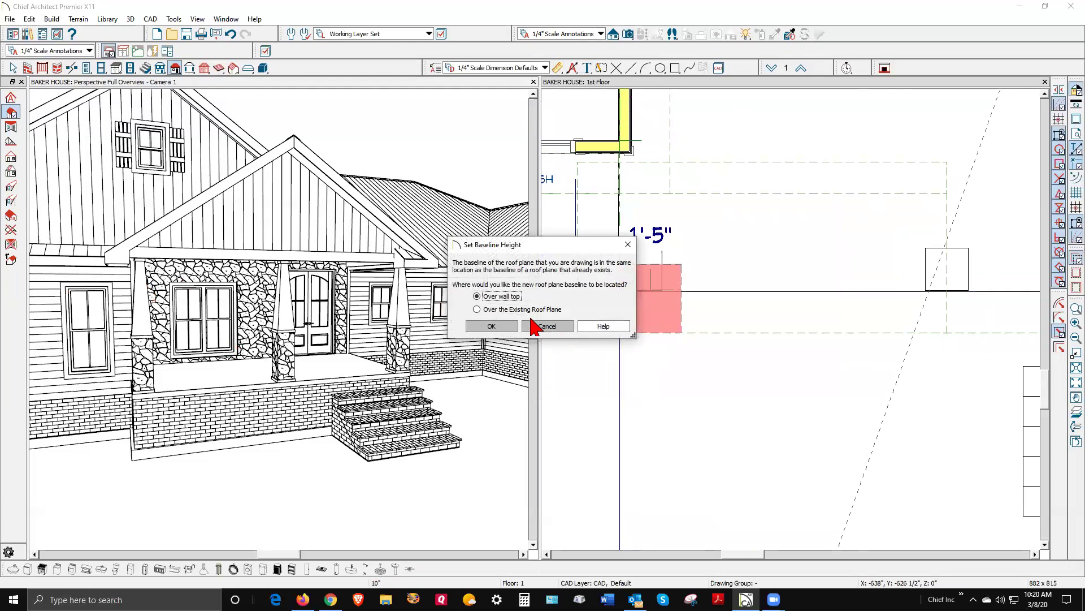
left_click(550, 328)
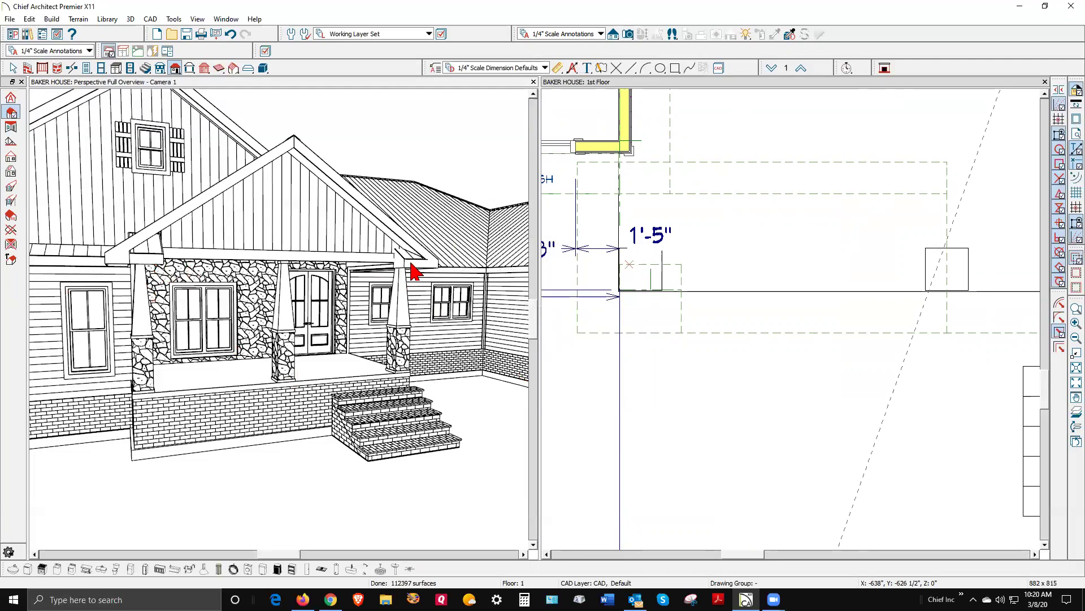
Step: Pull the rear edge of the small roof plane forward to the porch's front wall line
key("space")
left_click(675, 274)
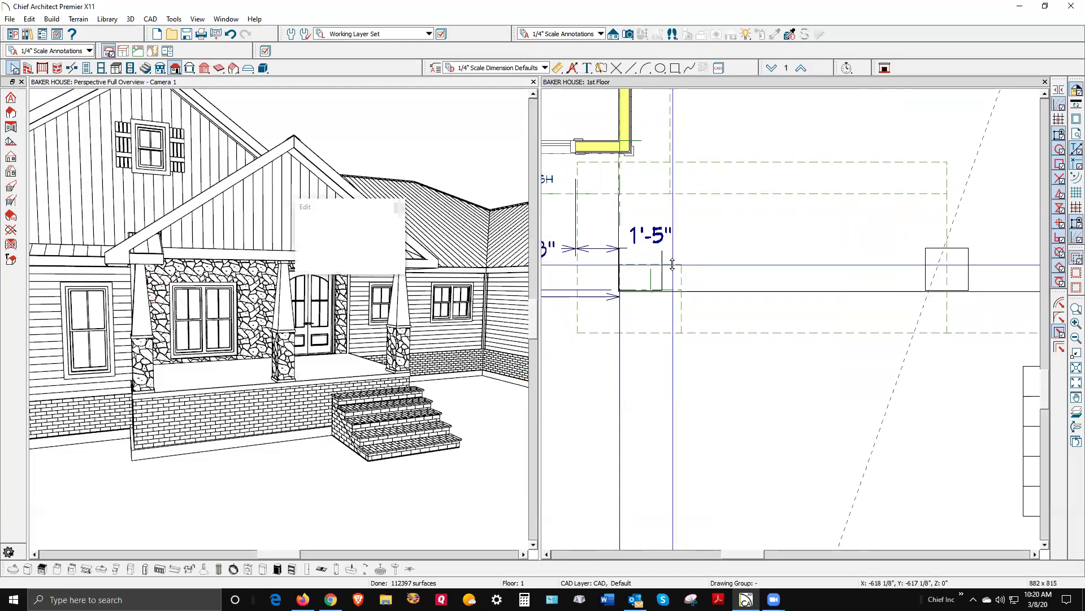
left_click_drag(676, 277, 679, 290)
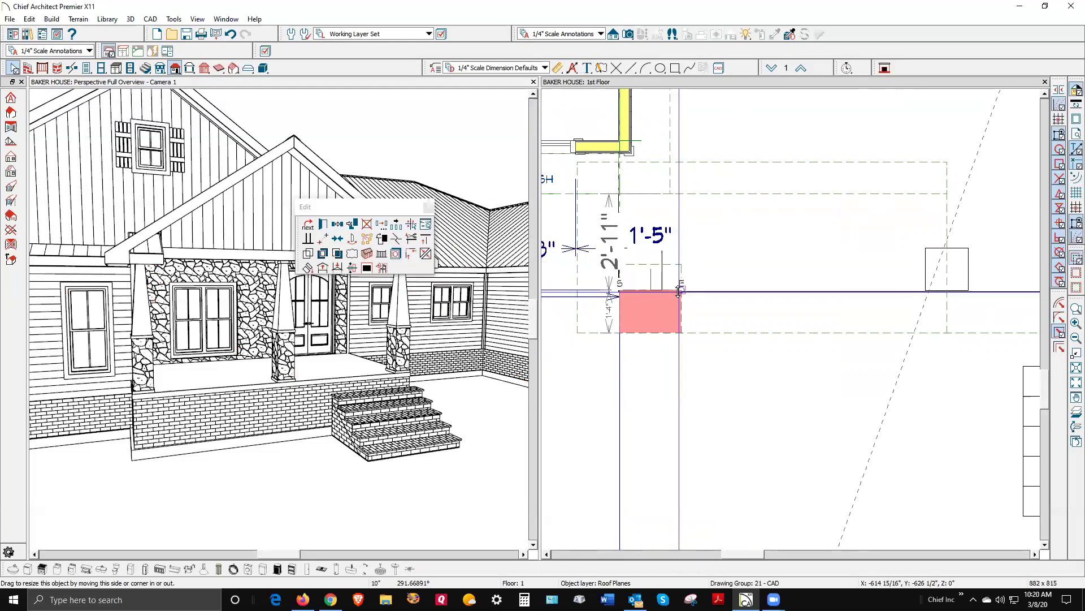
left_click(136, 339)
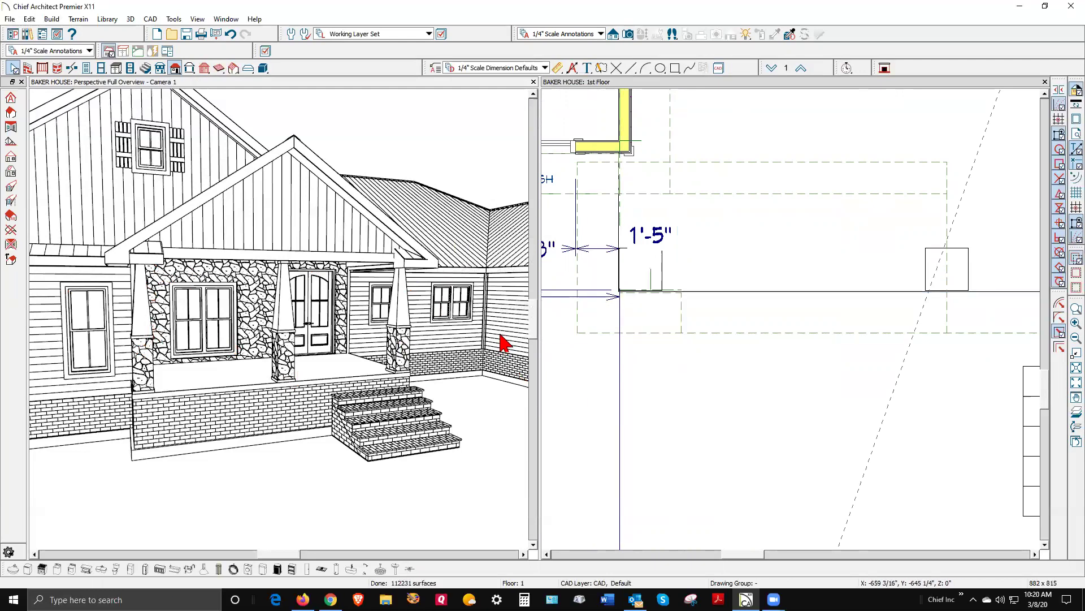
Step: Stretch the small roof plane's front-left corner out to the gable's eave corner so its end forms a diagonal hip edge
scroll(499, 342, "down", 5)
scroll(505, 378, "up", 6)
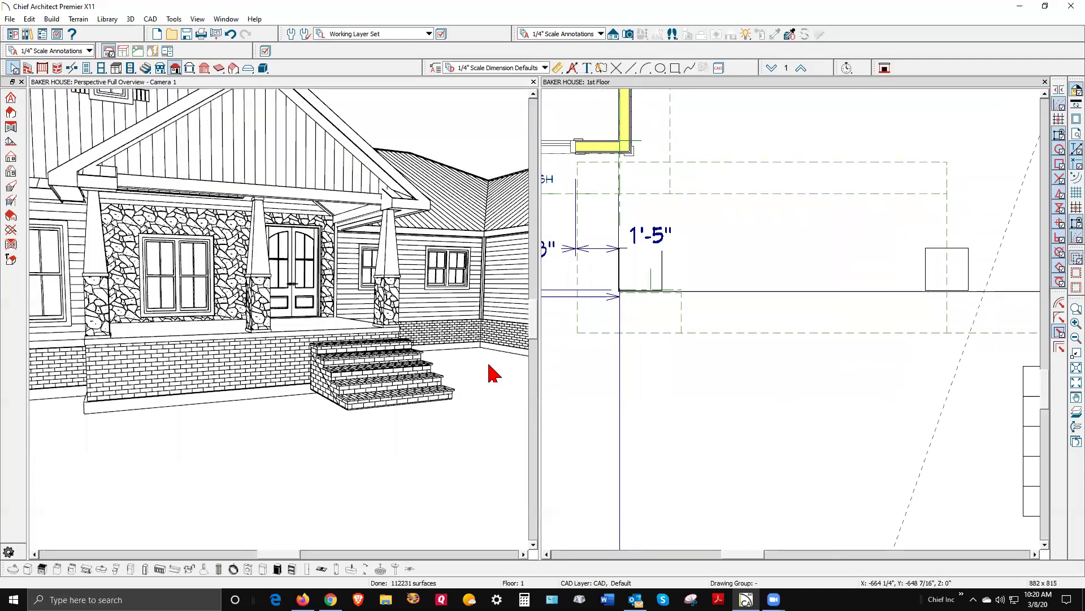
scroll(688, 421, "down", 3)
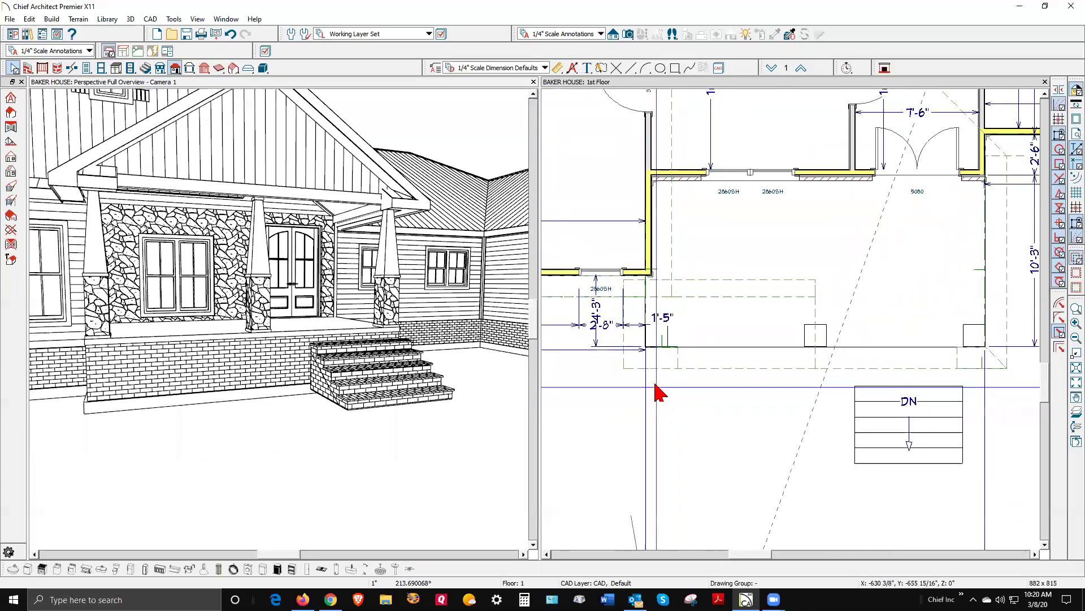
scroll(836, 392, "down", 2)
scroll(867, 375, "up", 5)
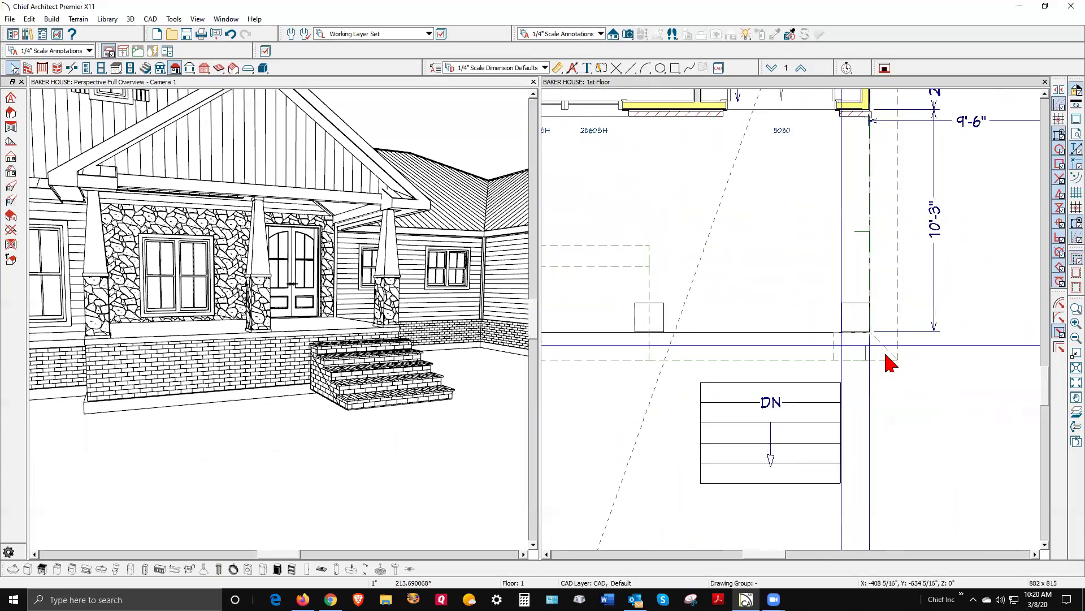
scroll(891, 371, "down", 3)
scroll(664, 348, "up", 4)
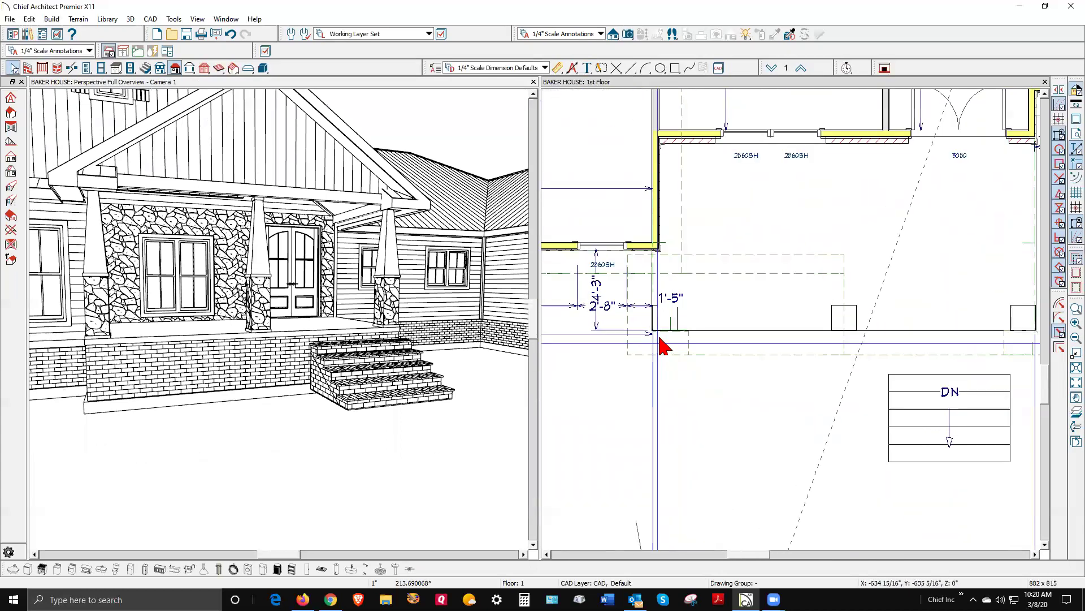
scroll(668, 343, "up", 3)
left_click(711, 344)
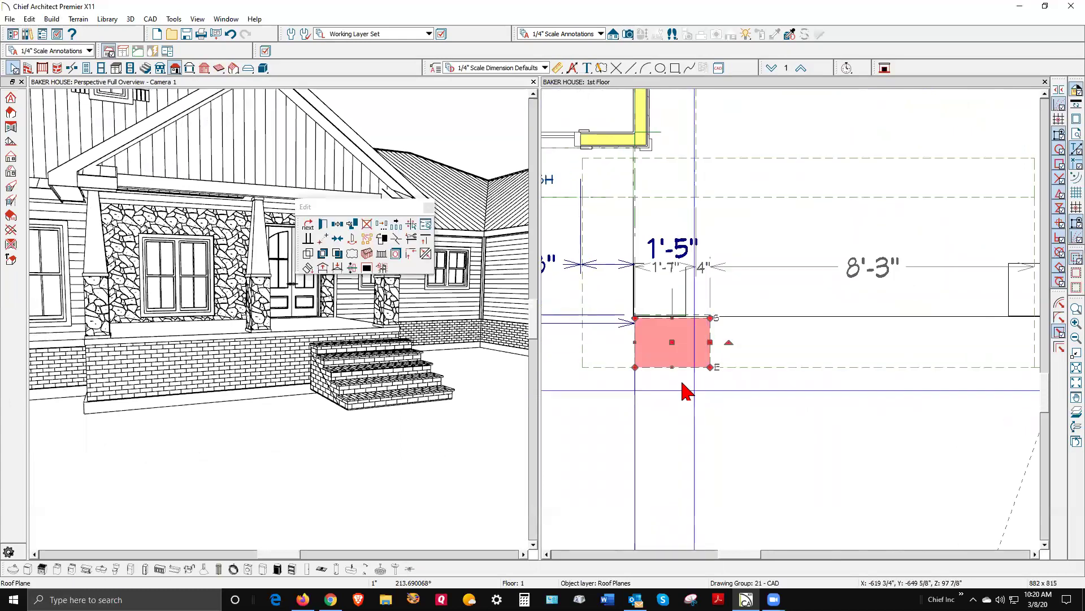
left_click_drag(634, 367, 582, 367)
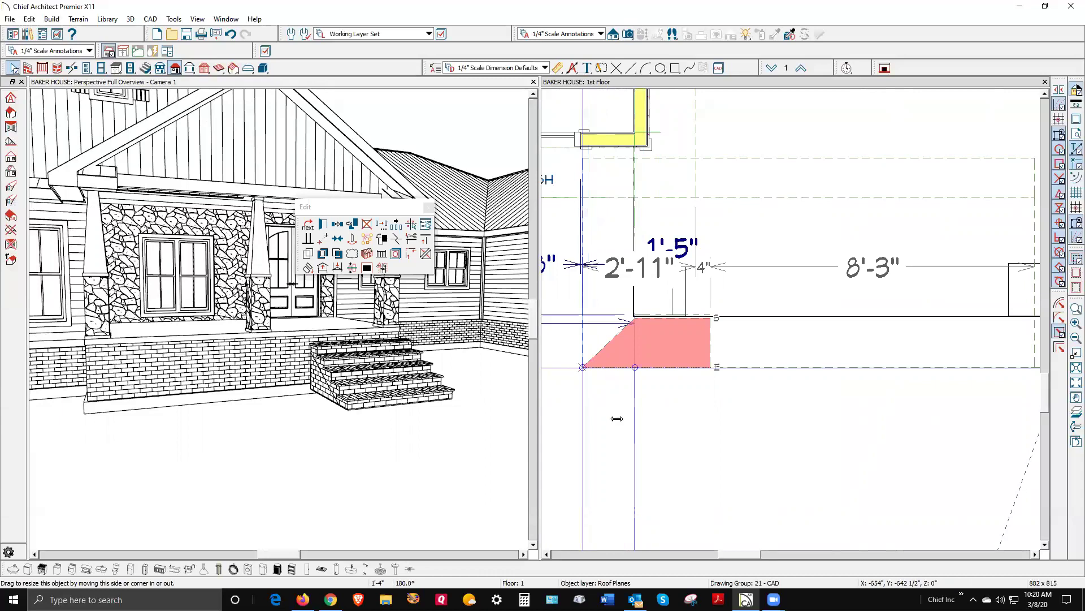
left_click(681, 423)
Step: Copy the fascia top height from the specification of the gable's left roof plane, leaving that plane unchanged
left_click(590, 314)
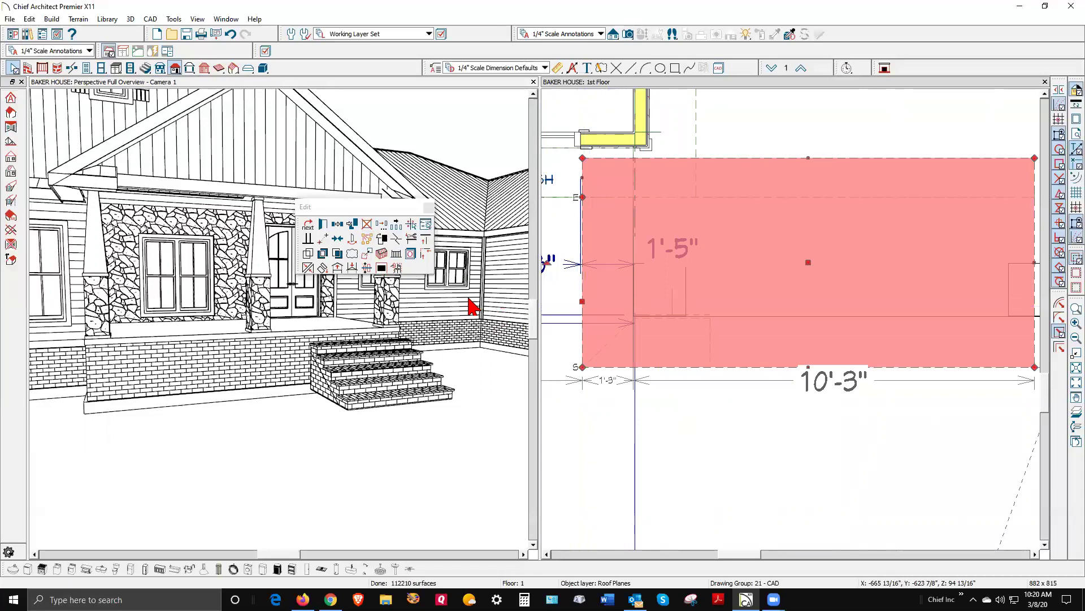
left_click(325, 225)
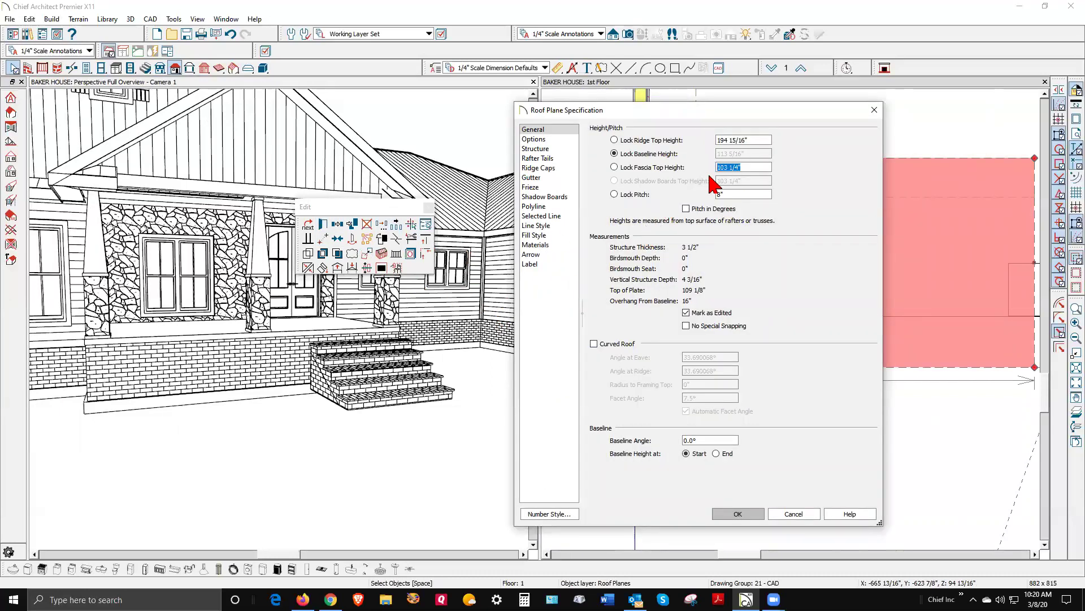
right_click(732, 167)
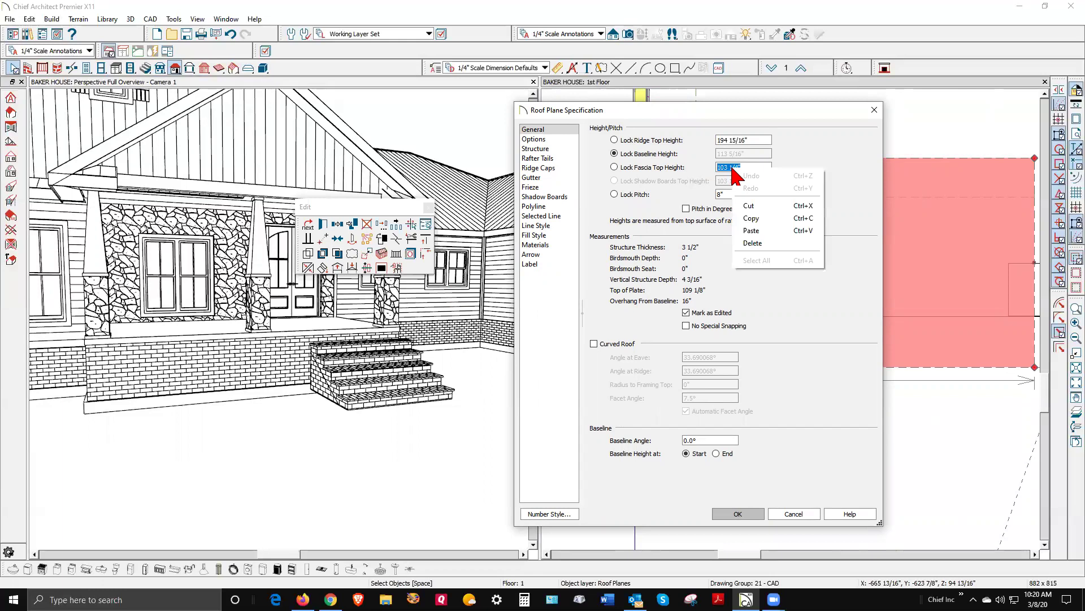
left_click(755, 211)
left_click(794, 514)
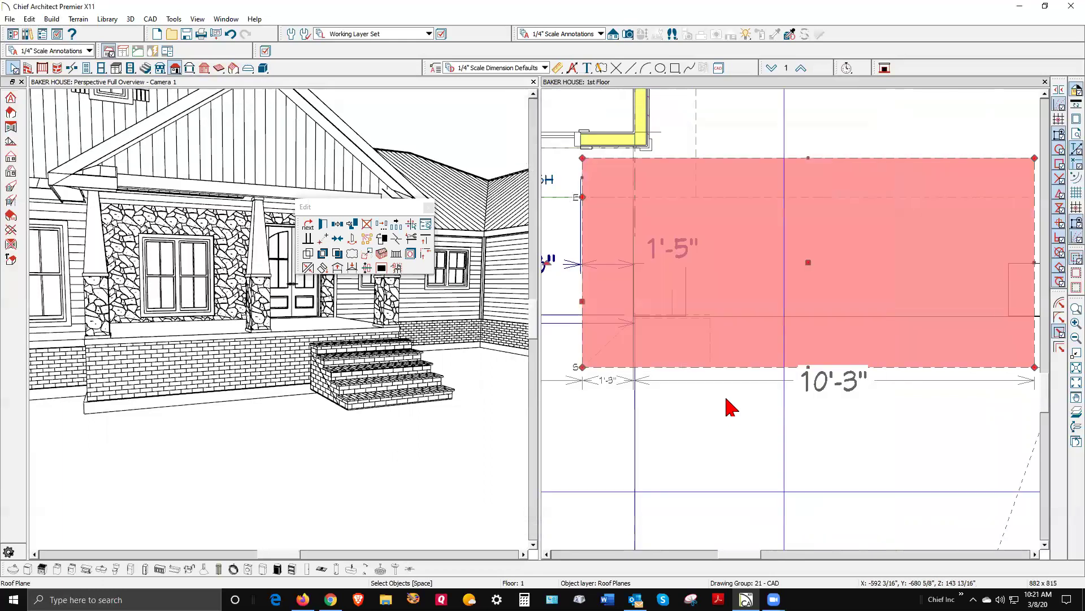
Step: Lock the return roof plane's pitch and set its fascia top height to 103 1/4"
left_click(714, 356)
left_click(711, 349)
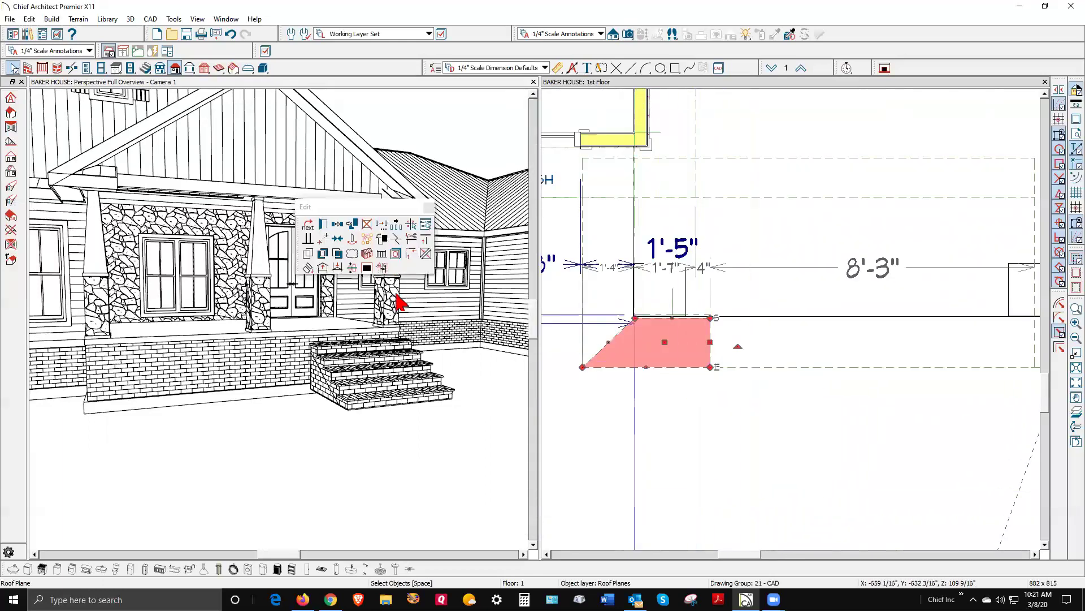
left_click(324, 226)
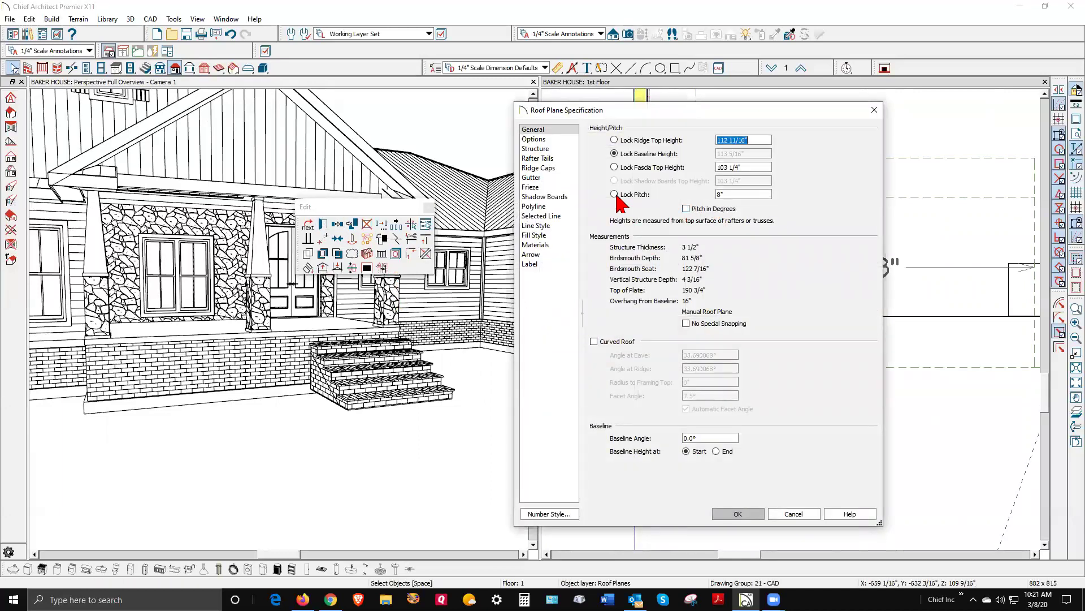
left_click(616, 195)
left_click_drag(748, 167, 656, 184)
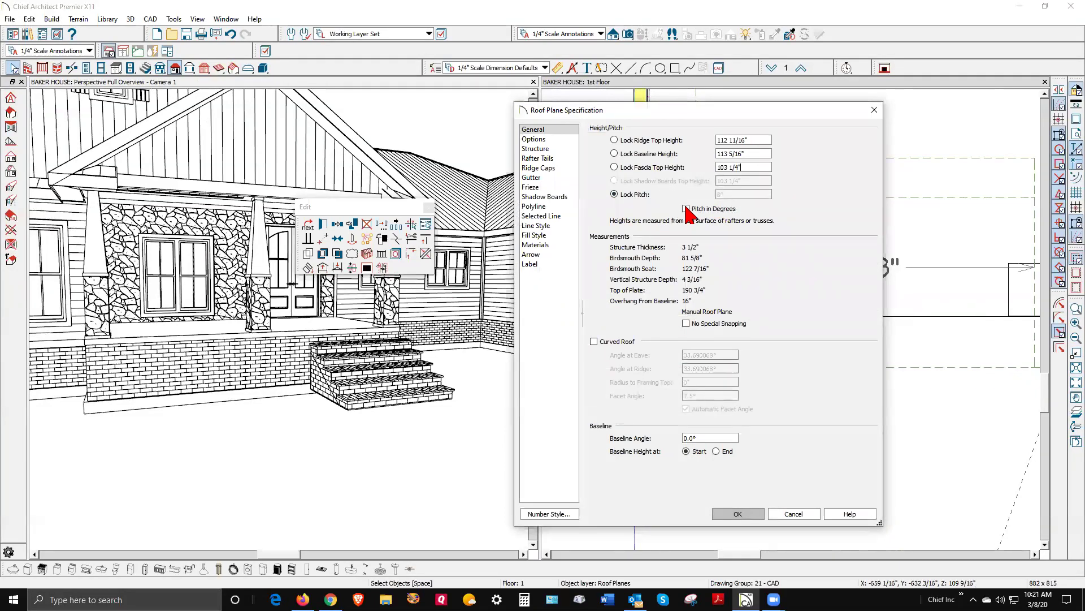
left_click(749, 511)
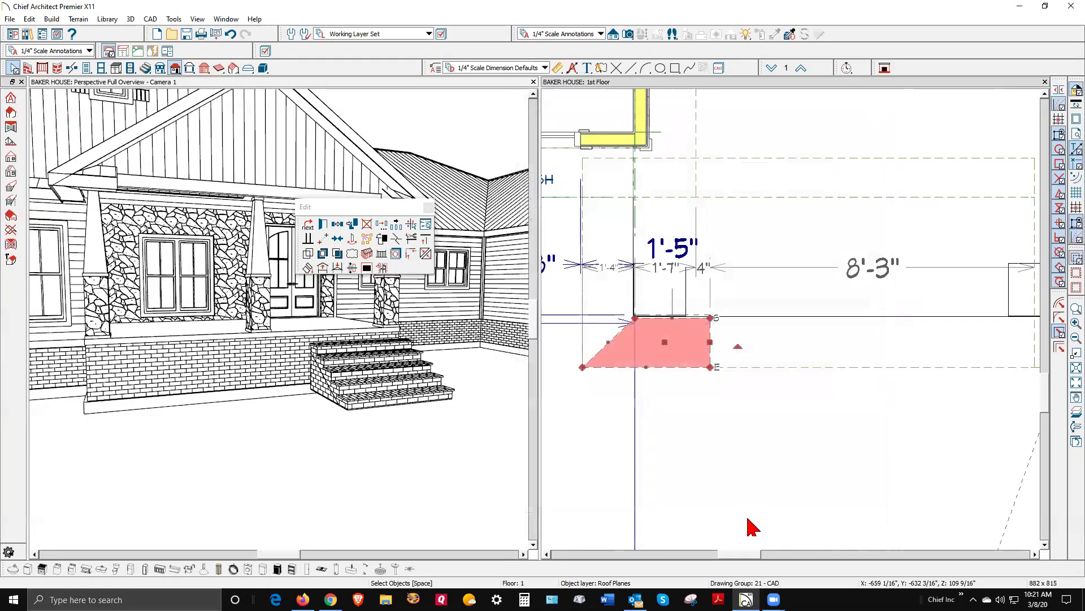
left_click(720, 423)
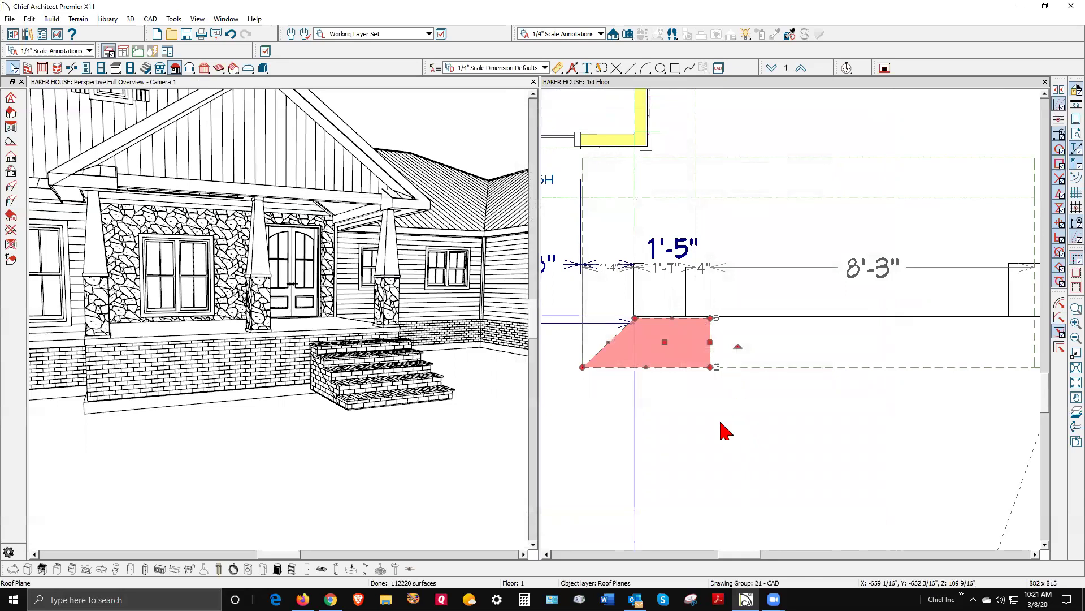
Step: Add an end-to-end dimension across the roof return, from its outer eave corner to its inner edge
left_click(558, 68)
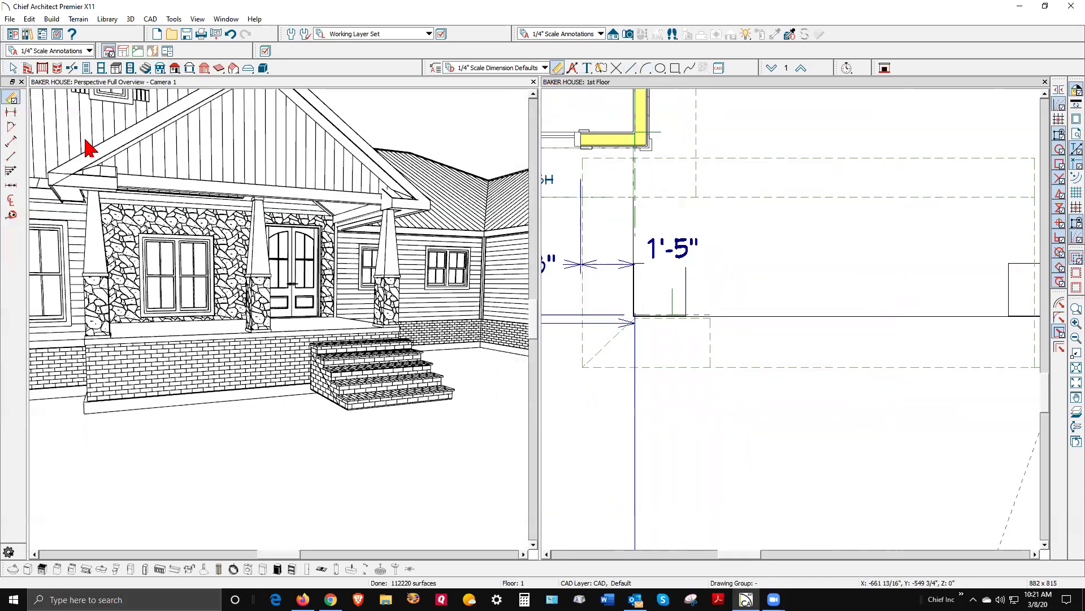
left_click(11, 112)
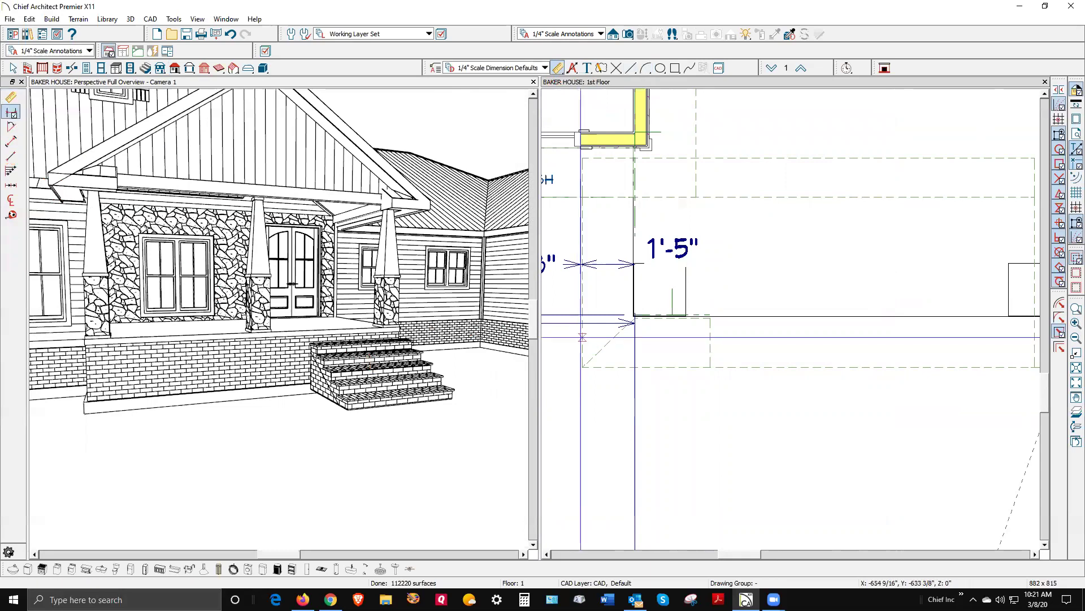
left_click_drag(583, 337, 710, 337)
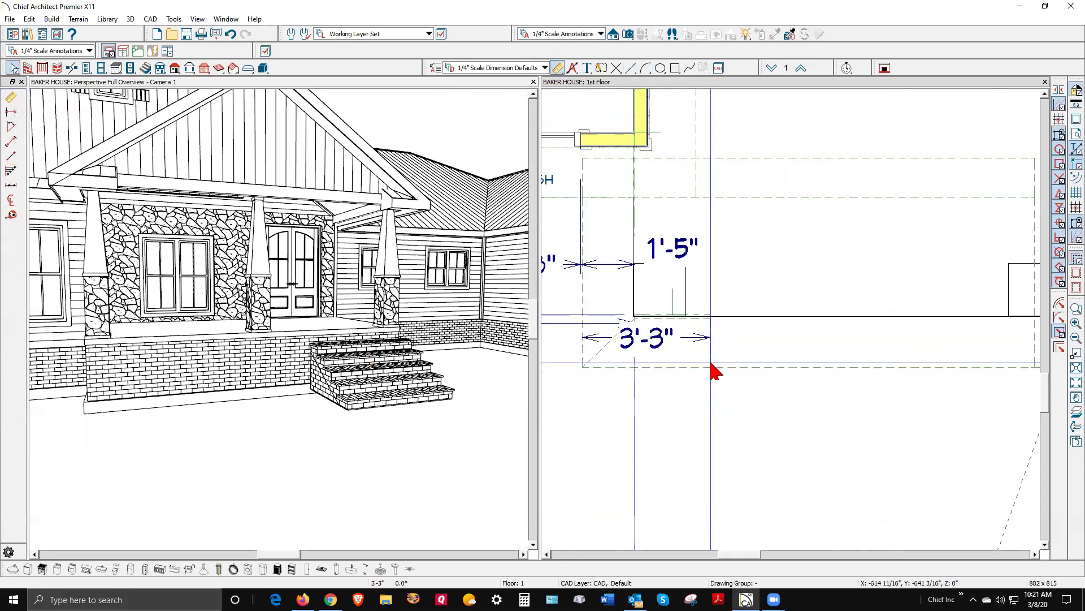
Step: Set the roof return's length to 3' by moving its inner edge through the new dimension
key("space")
left_click(708, 352)
left_click(673, 339)
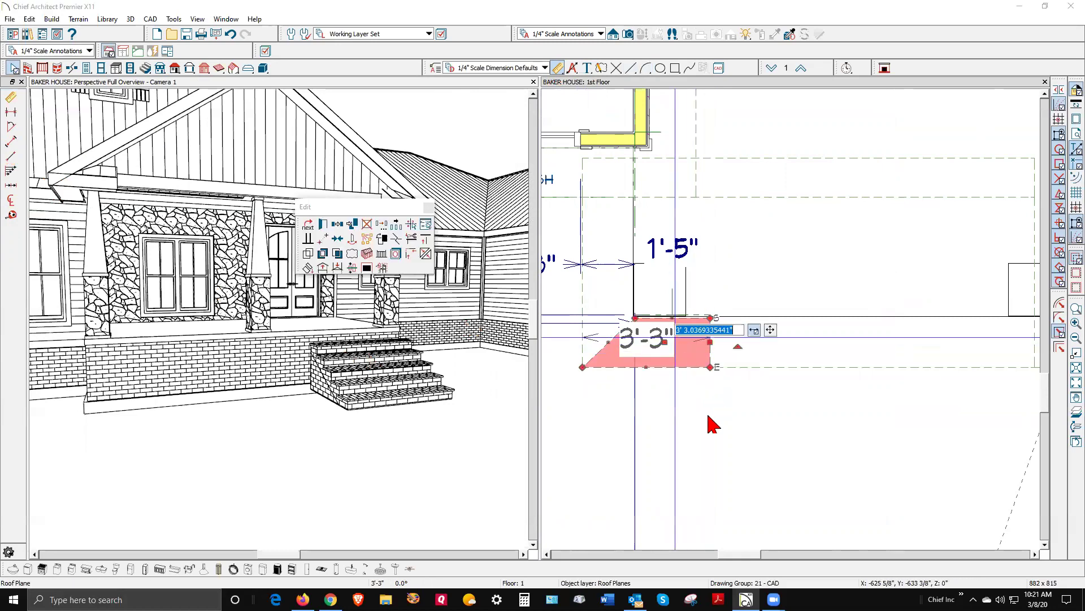
type("3")
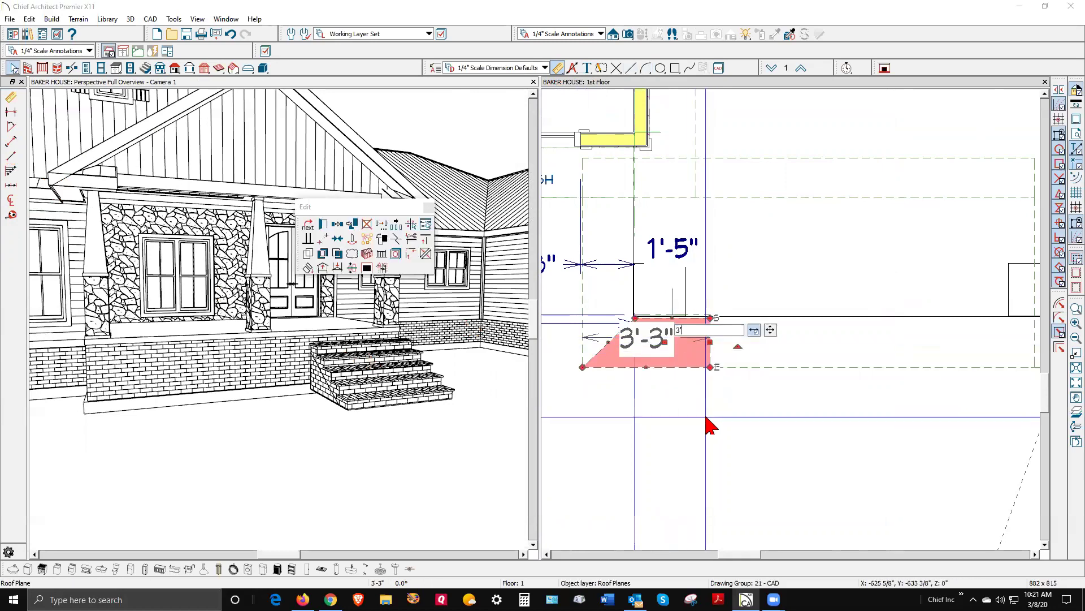
key("Return")
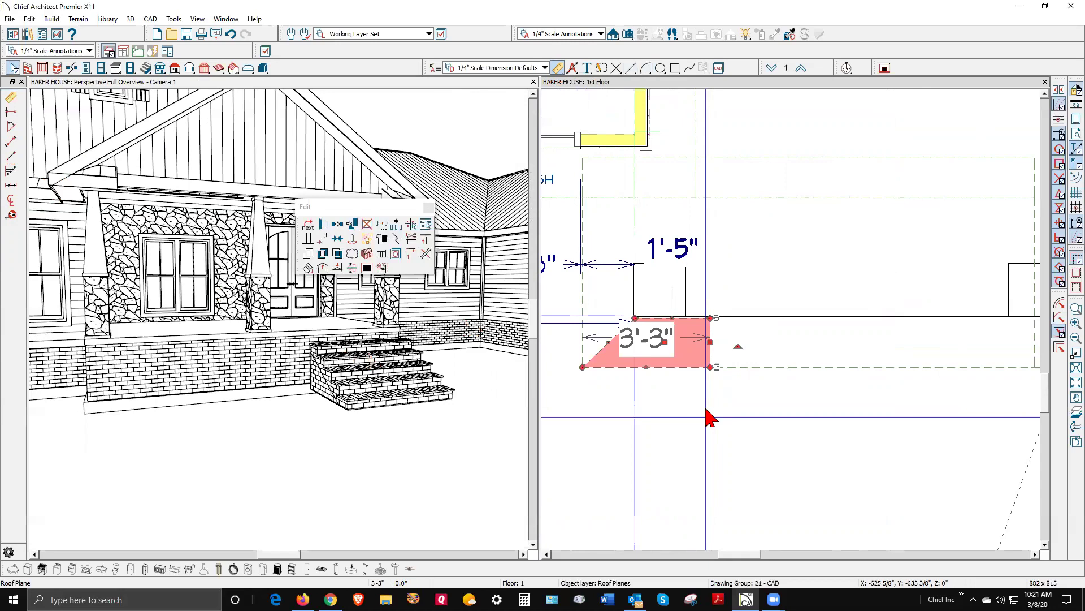
key("Delete")
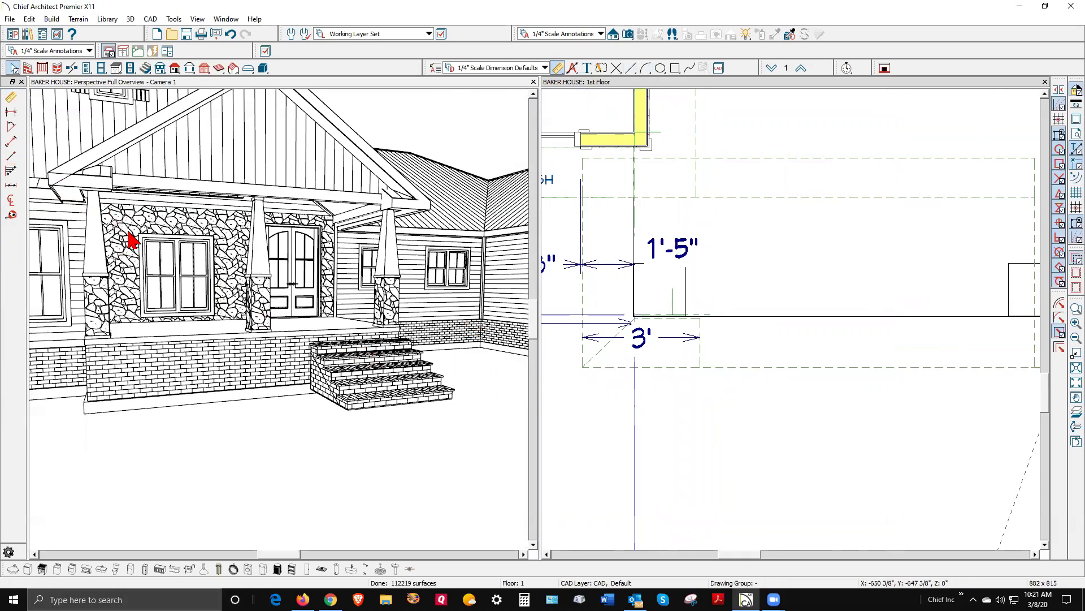
Step: Switch the porch camera view from the line drawing to the Standard rendering technique with color turned on
scroll(147, 246, "down", 1)
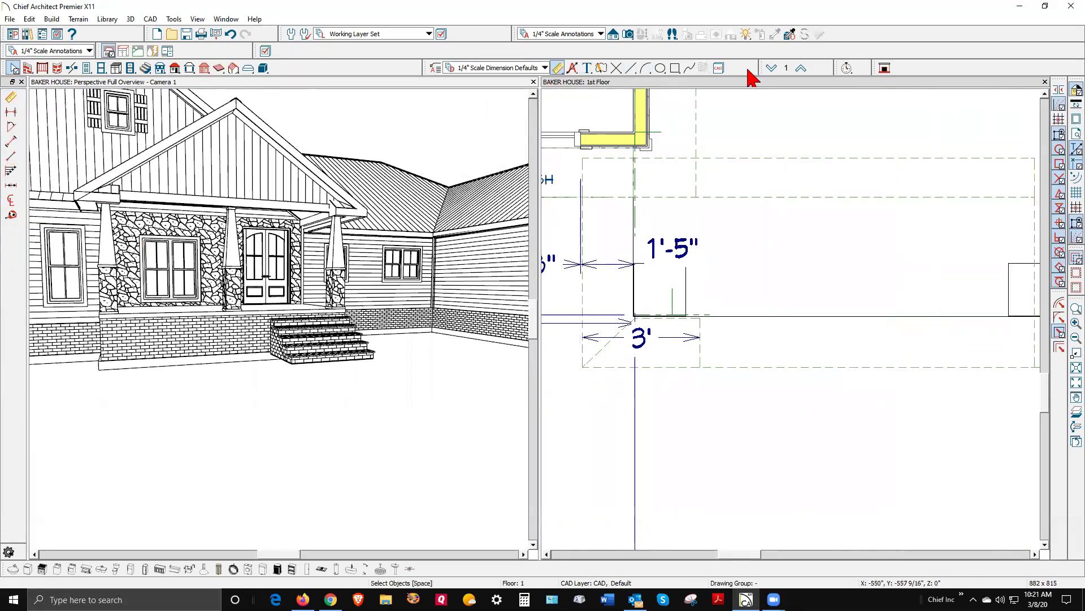
left_click(1074, 94)
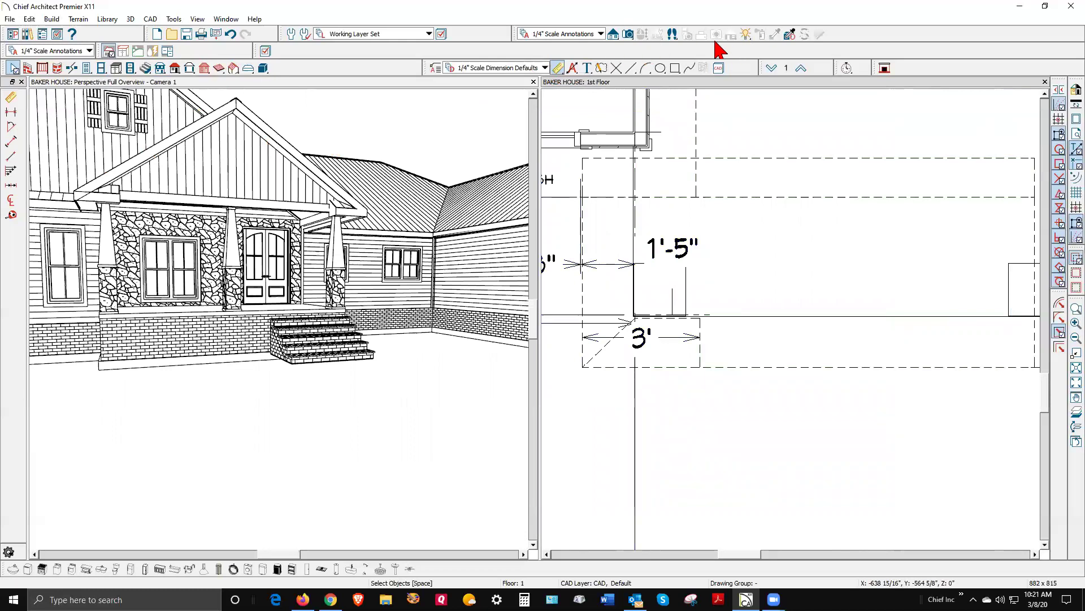
left_click(614, 36)
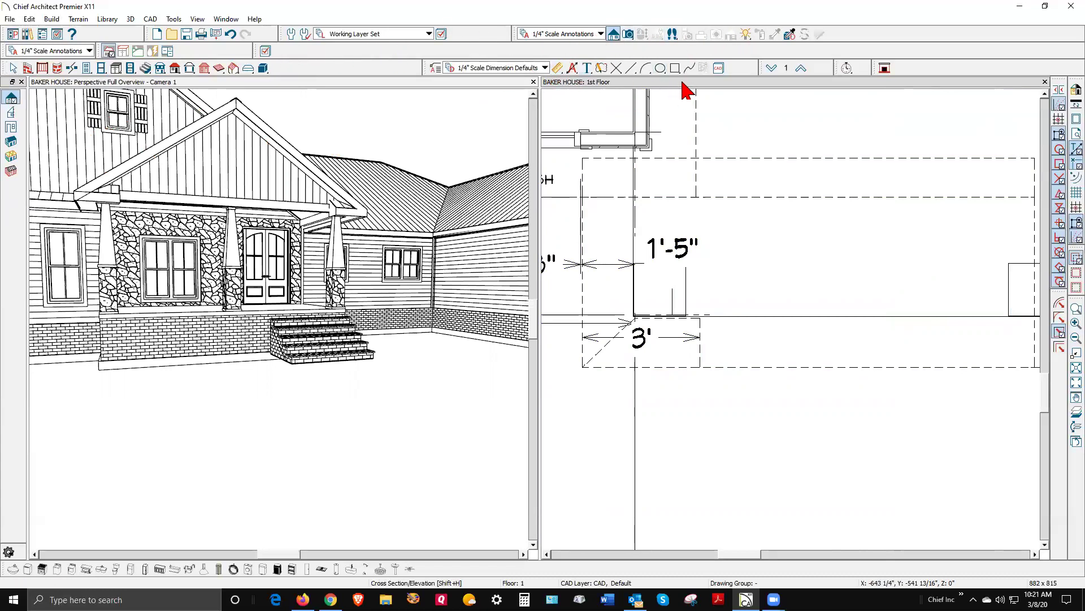
left_click(408, 88)
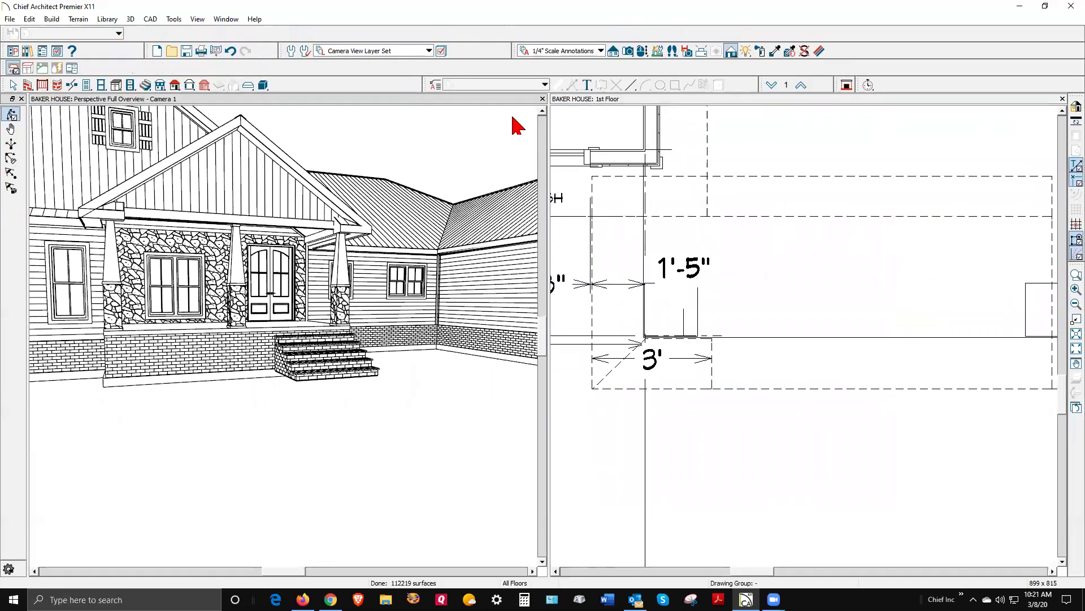
left_click(730, 52)
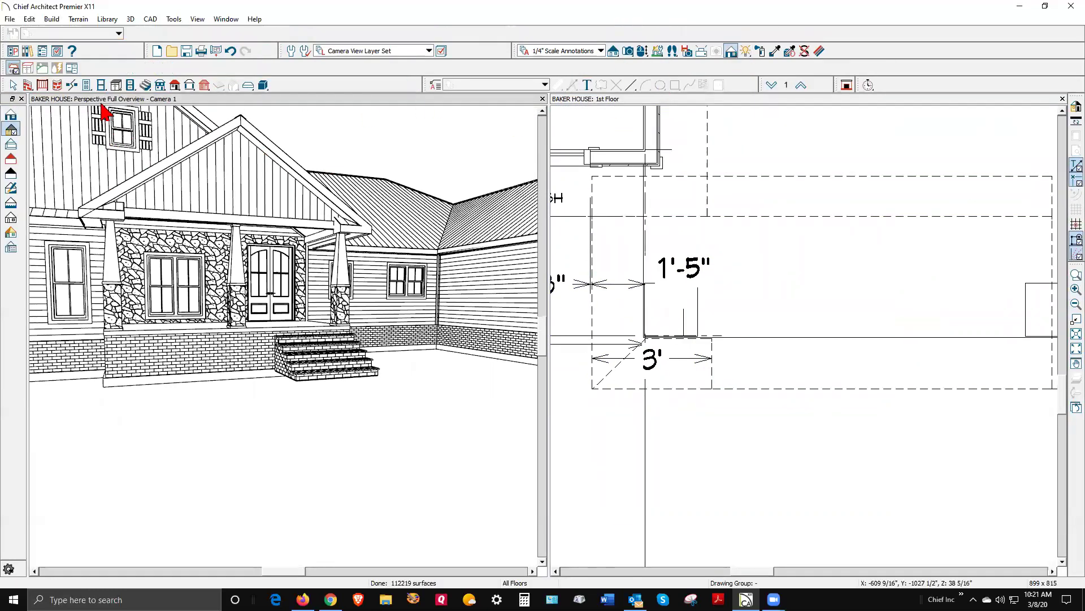
left_click(11, 116)
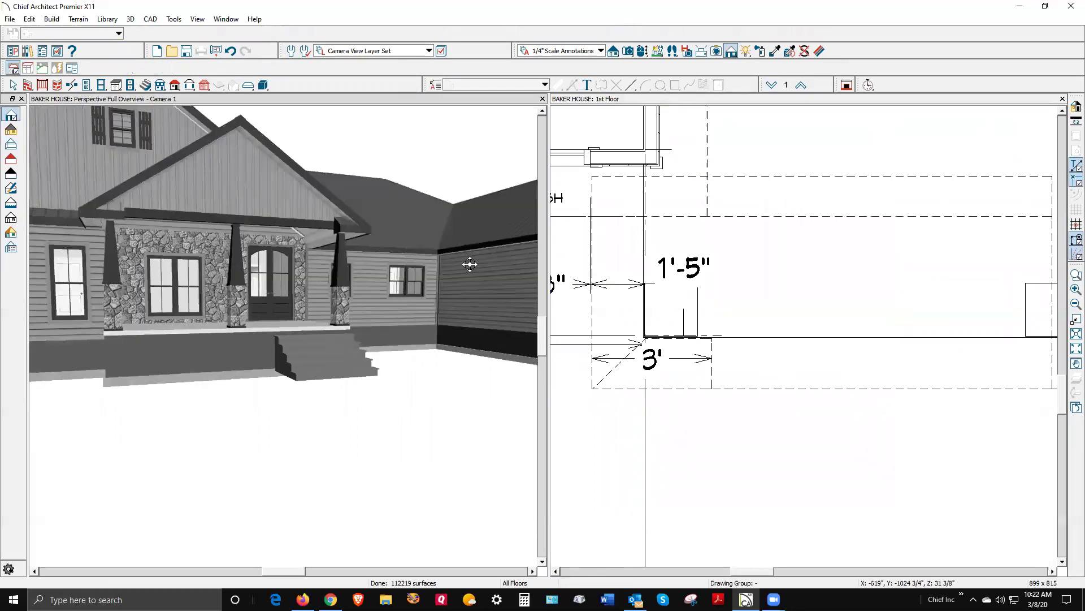
left_click(1076, 107)
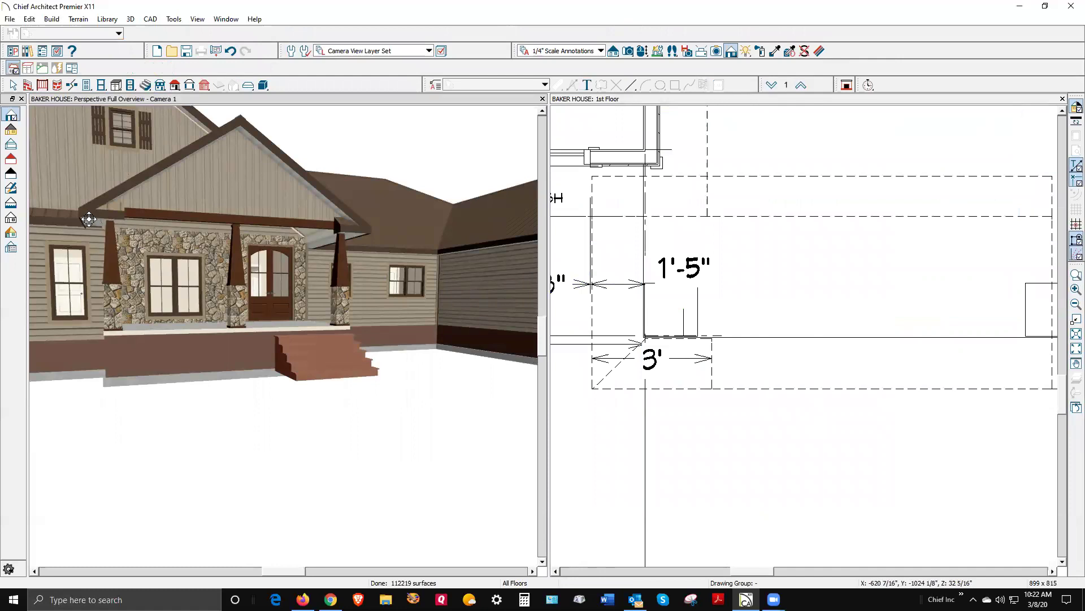
Step: Sample the Brown Standing Seam material from the existing roof and apply it to the new roof return's surface
left_click_drag(172, 209, 175, 242)
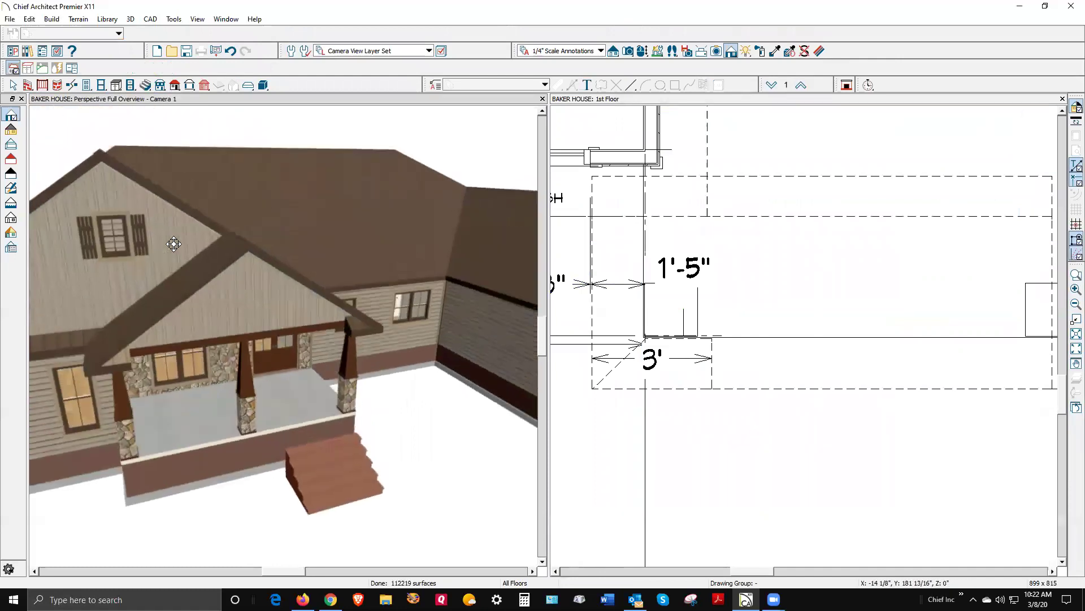
left_click_drag(119, 311, 126, 307)
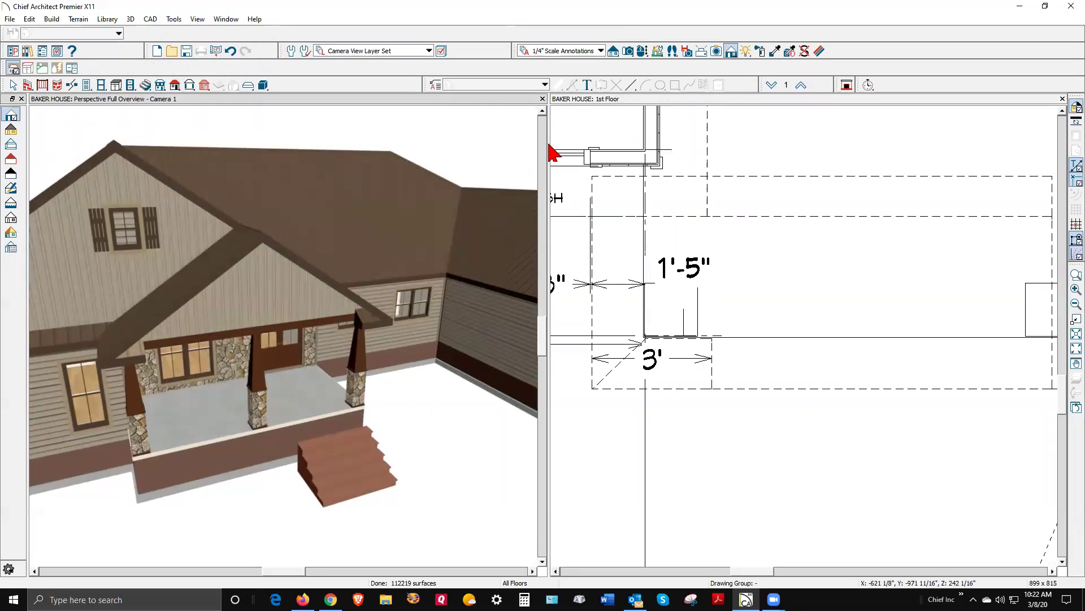
left_click(775, 51)
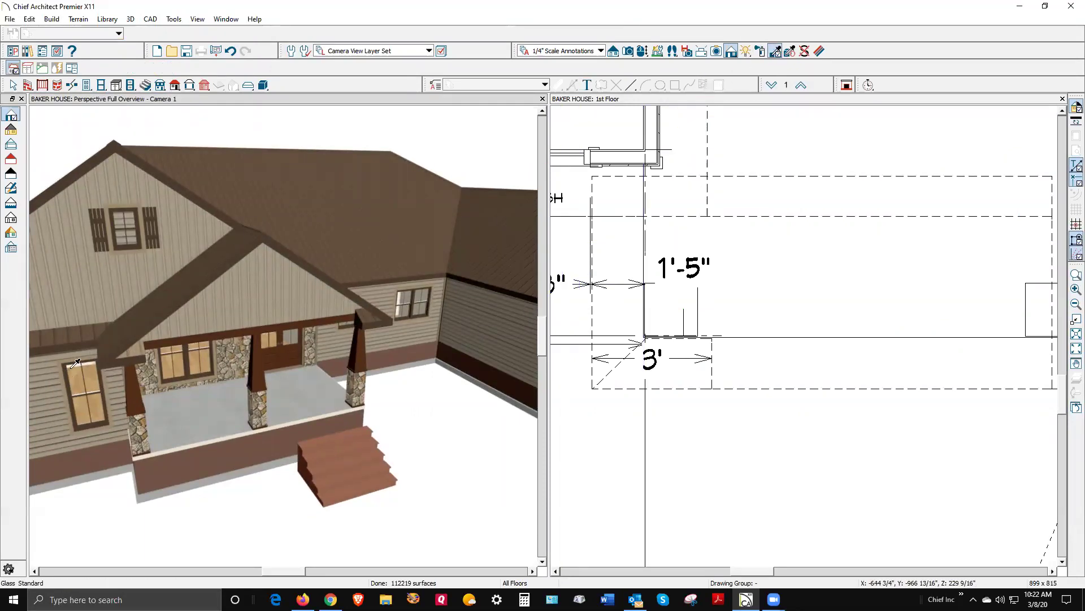
scroll(69, 344, "up", 3)
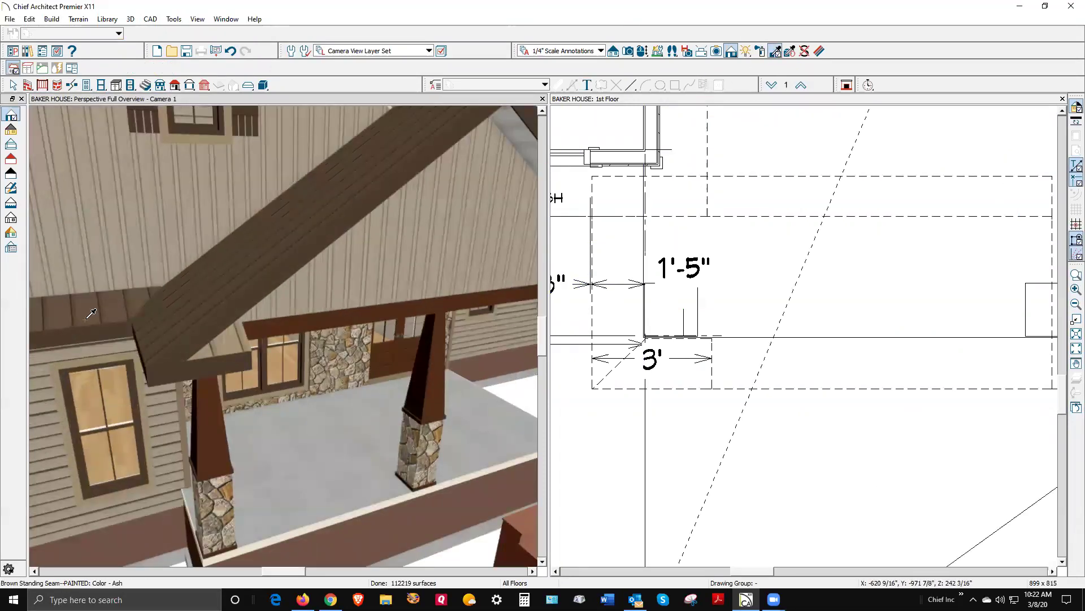
left_click(91, 314)
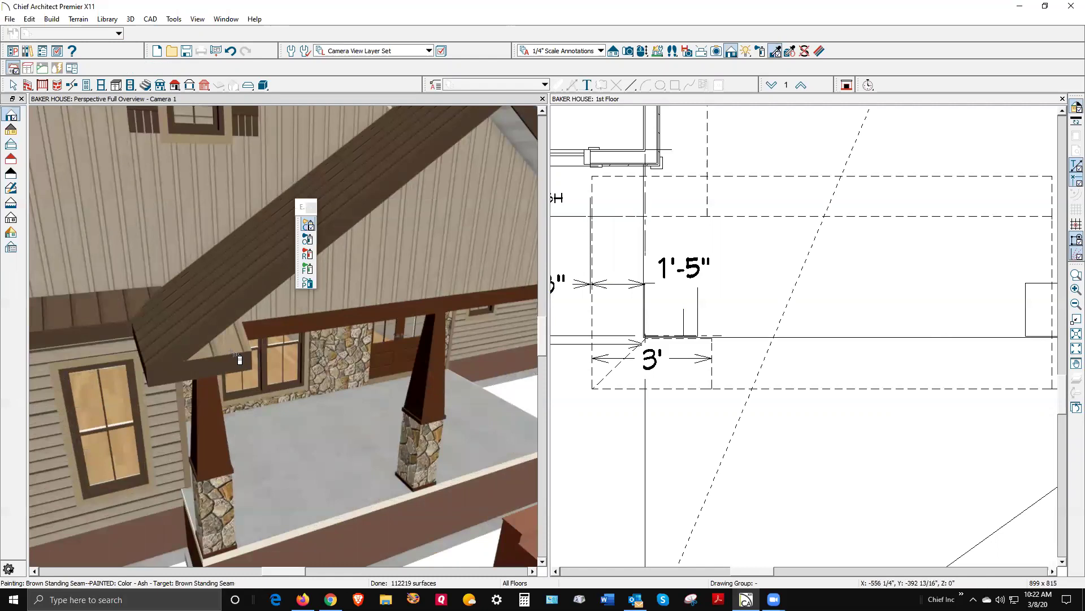
left_click(234, 355)
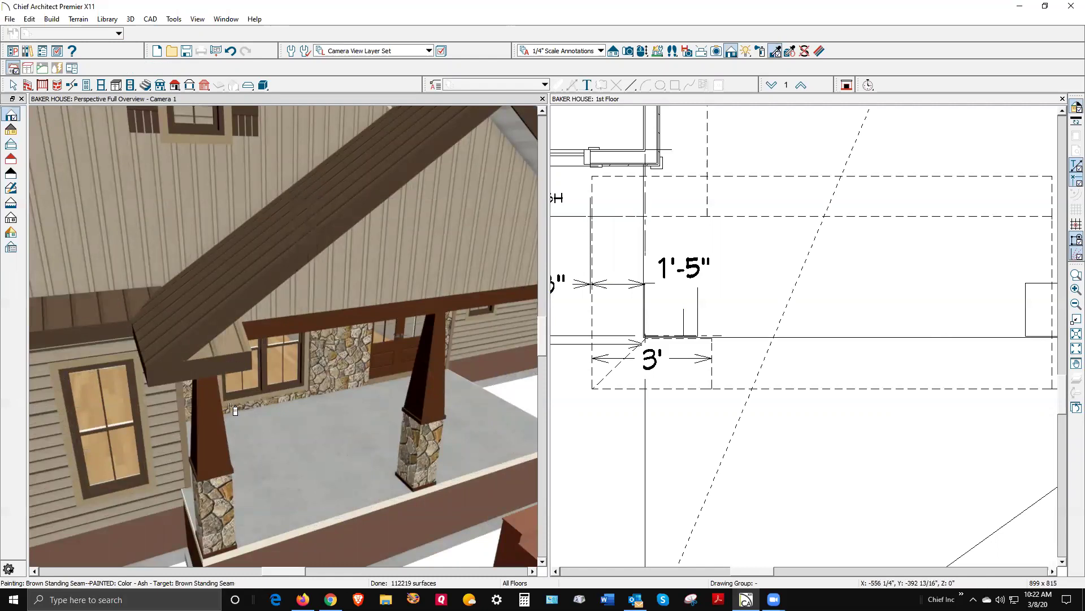
left_click(160, 412)
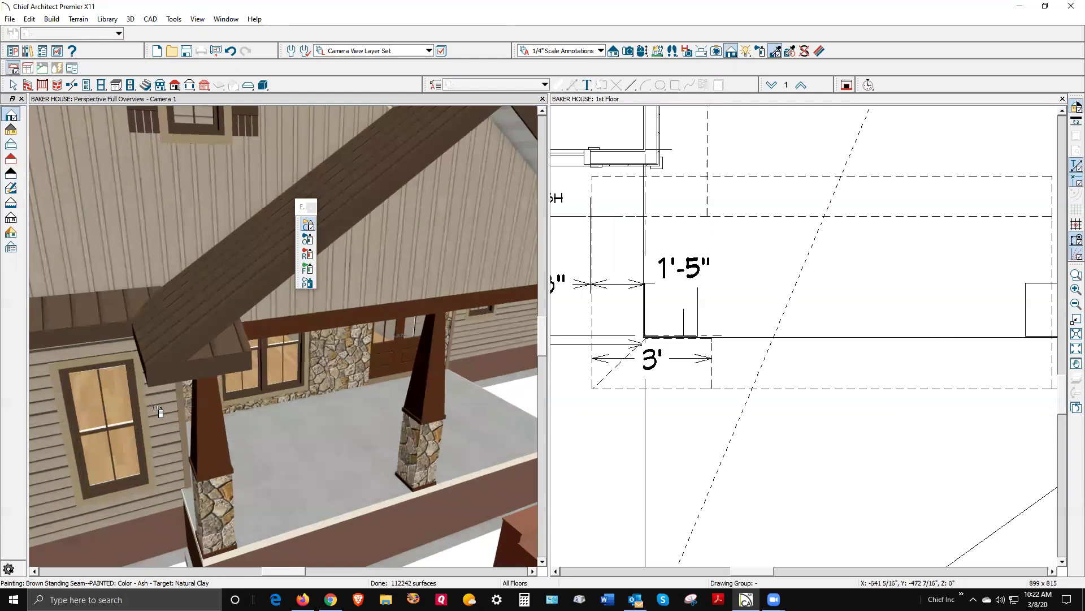
key("Escape")
scroll(68, 249, "down", 5)
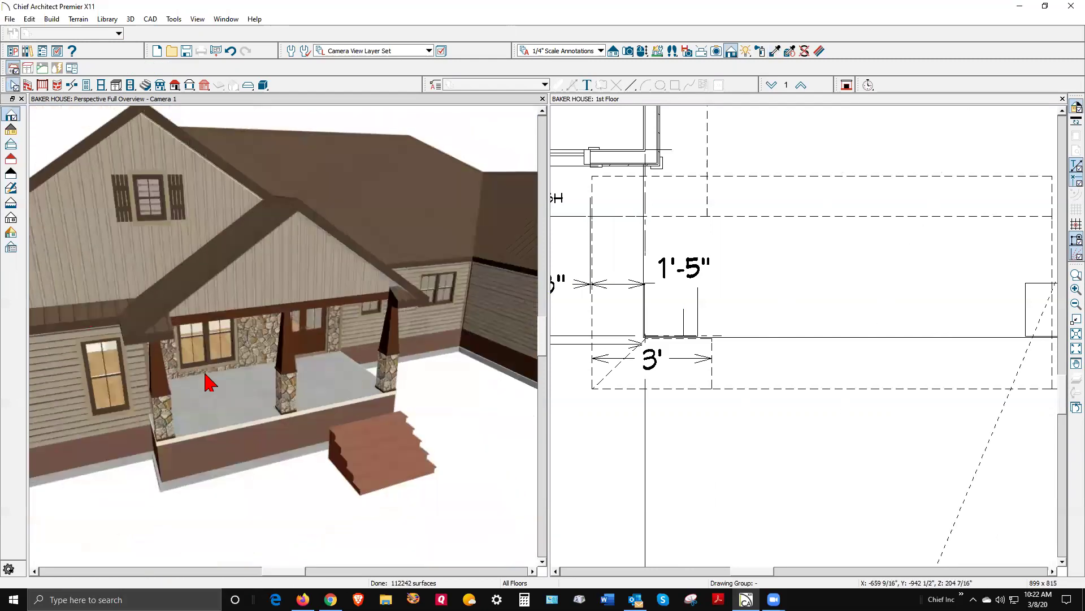